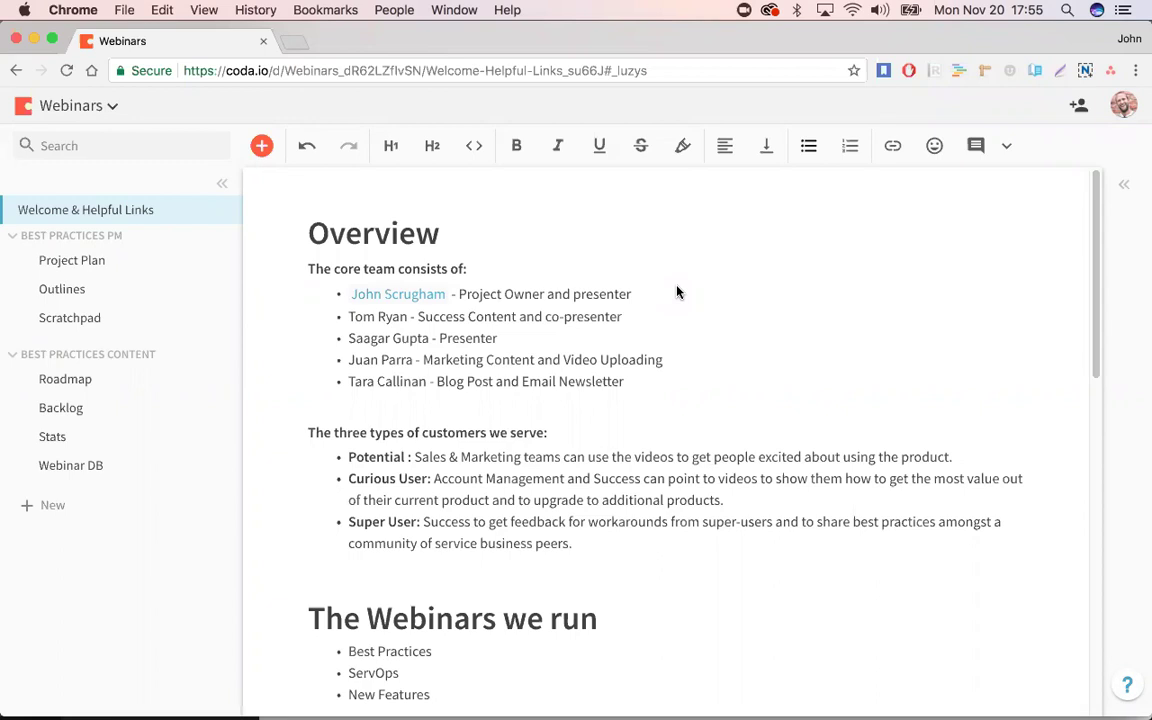
Step: Review the Welcome & Helpful Links page, from the core team overview through the Best Practices section and its helpful links
click(545, 335)
scroll(612, 332, down, 1)
scroll(612, 332, down, 5)
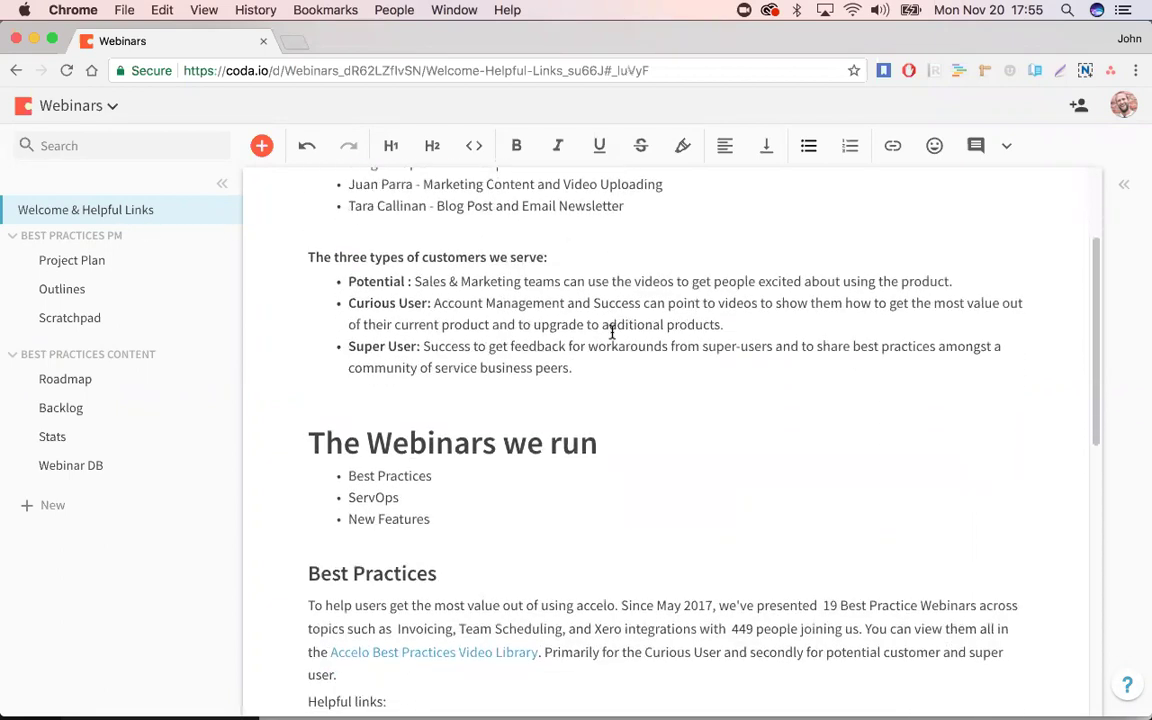
scroll(612, 332, down, 5)
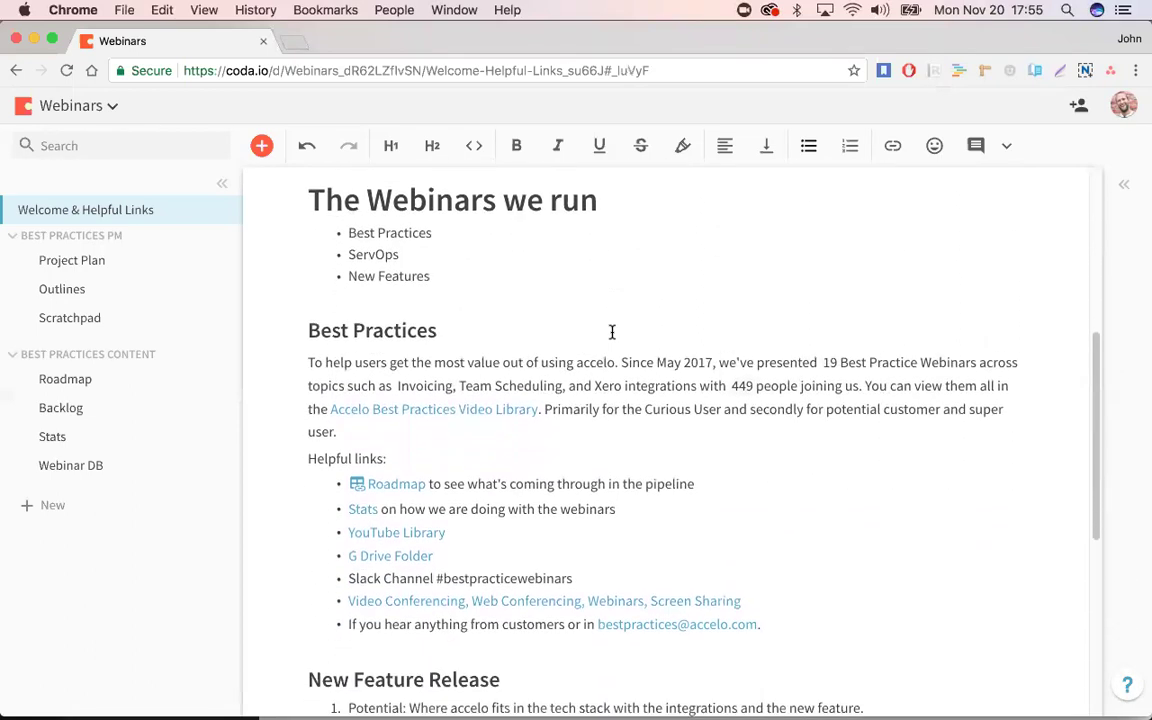
scroll(612, 332, down, 3)
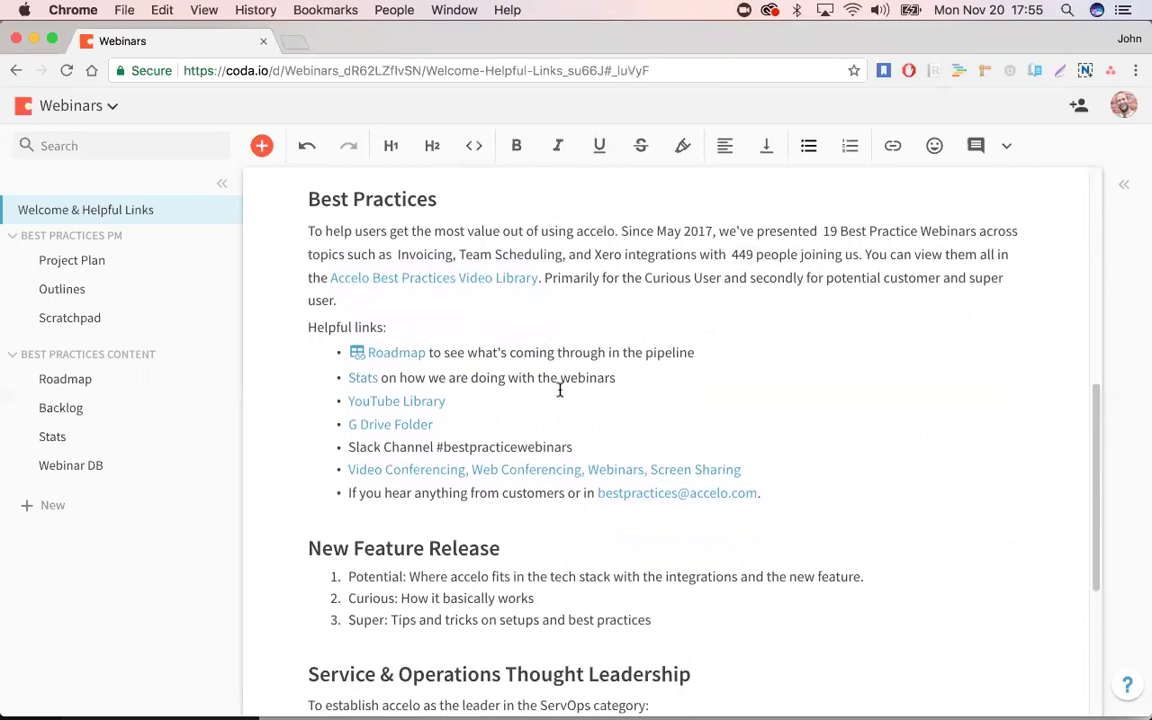
mouse_move(424, 401)
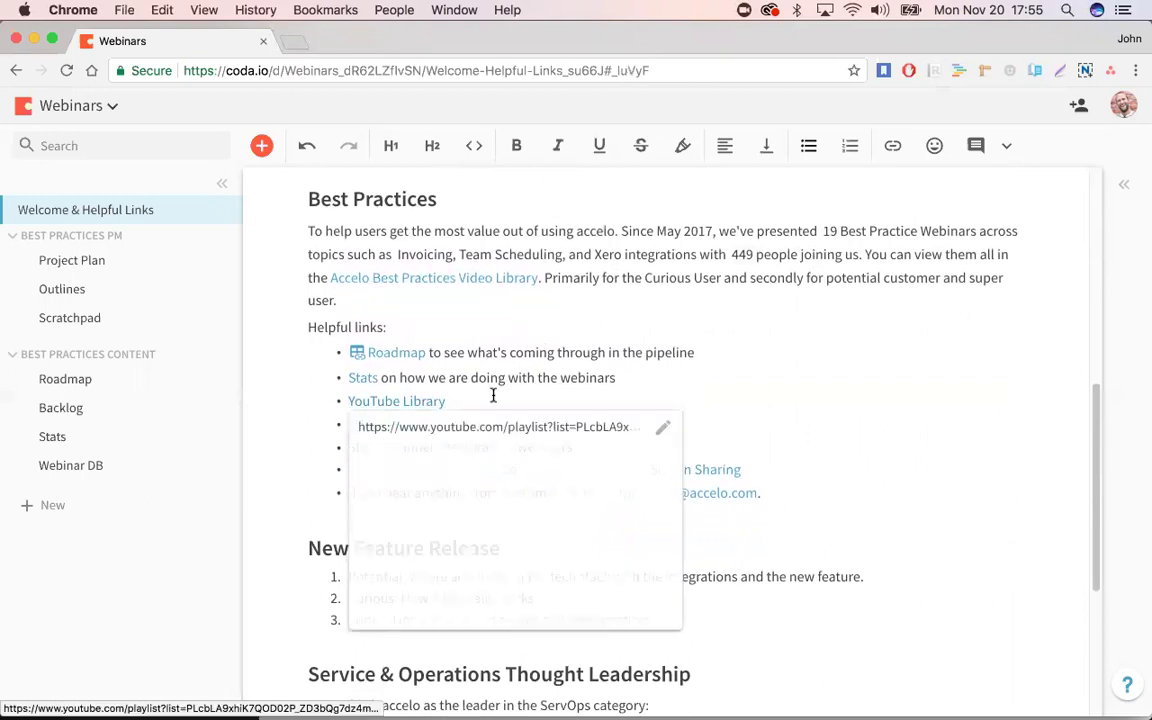
click(494, 396)
click(461, 425)
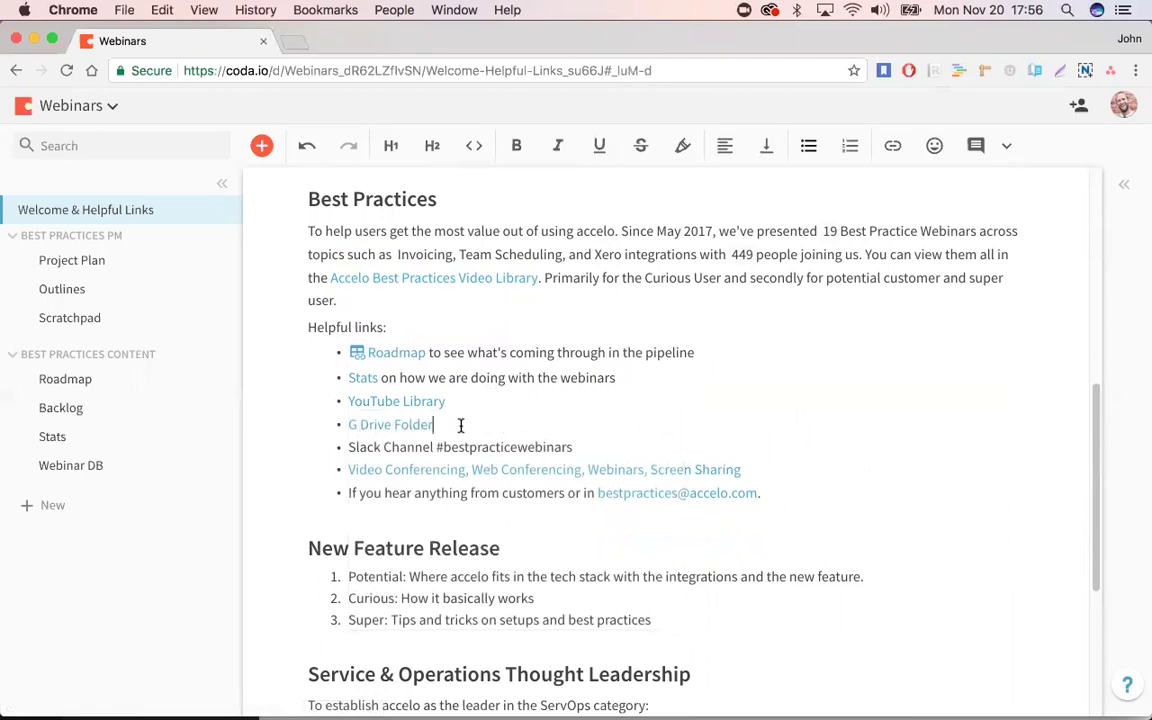
click(601, 446)
Step: Open the Project Plan page and review the GSuite Office 365 and Service Module task tables
click(62, 260)
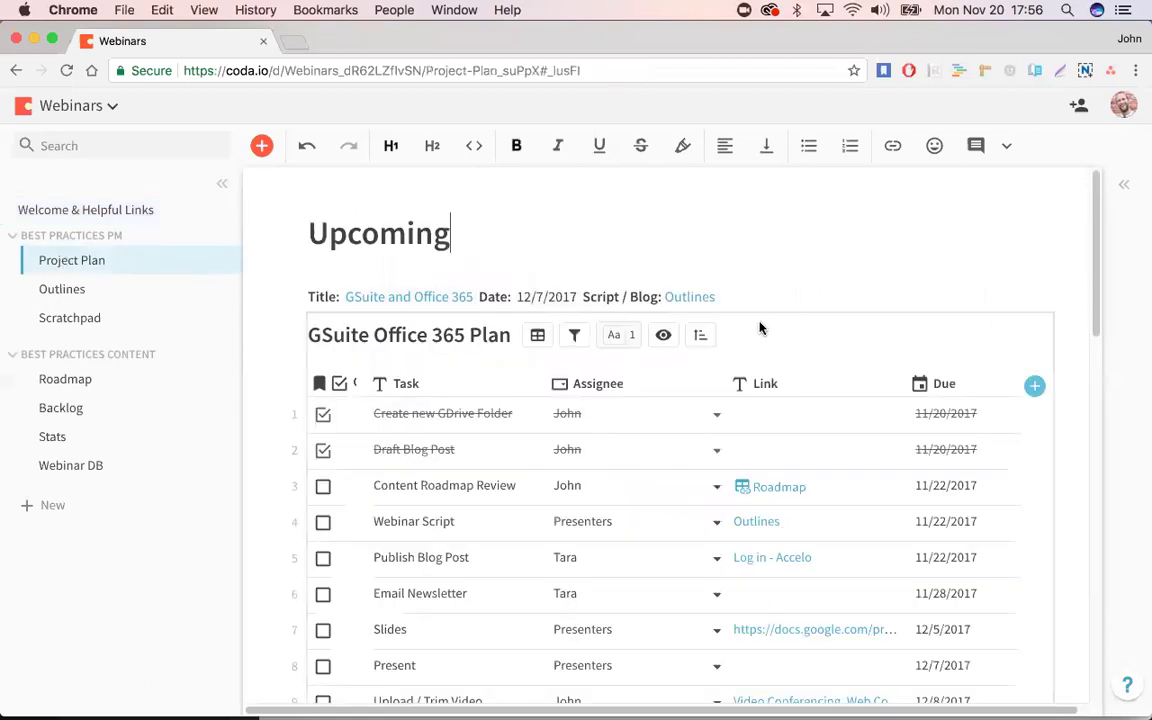
scroll(752, 303, down, 1)
scroll(752, 303, down, 2)
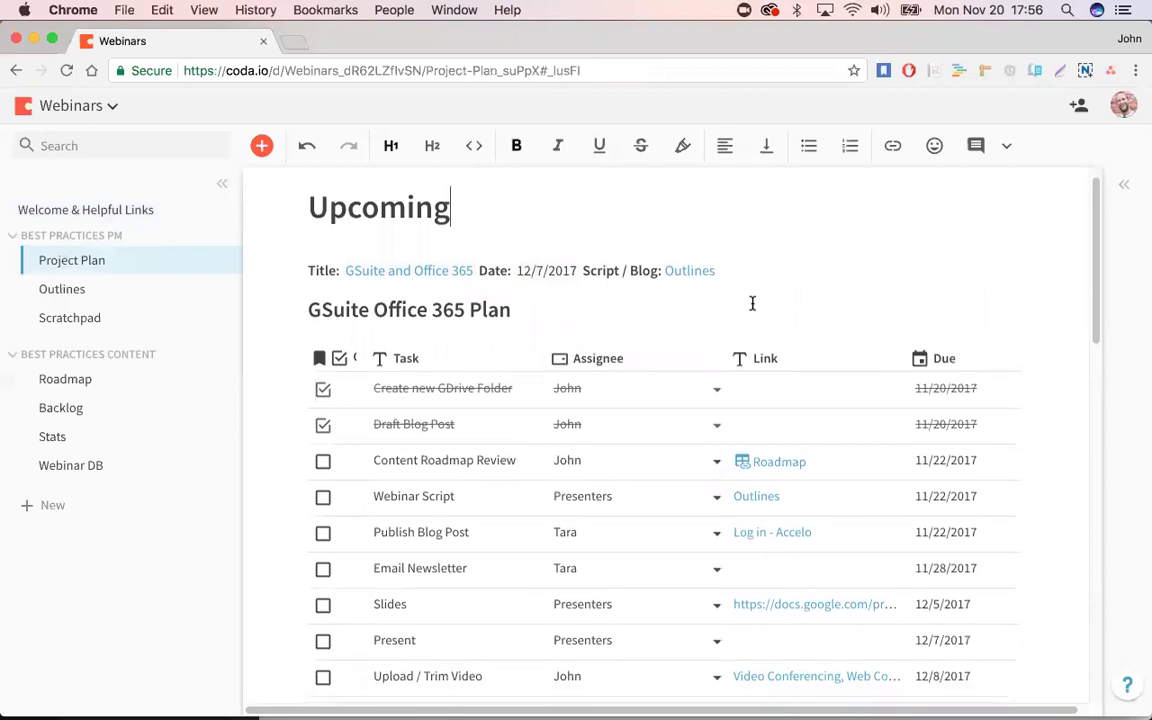
scroll(752, 307, down, 6)
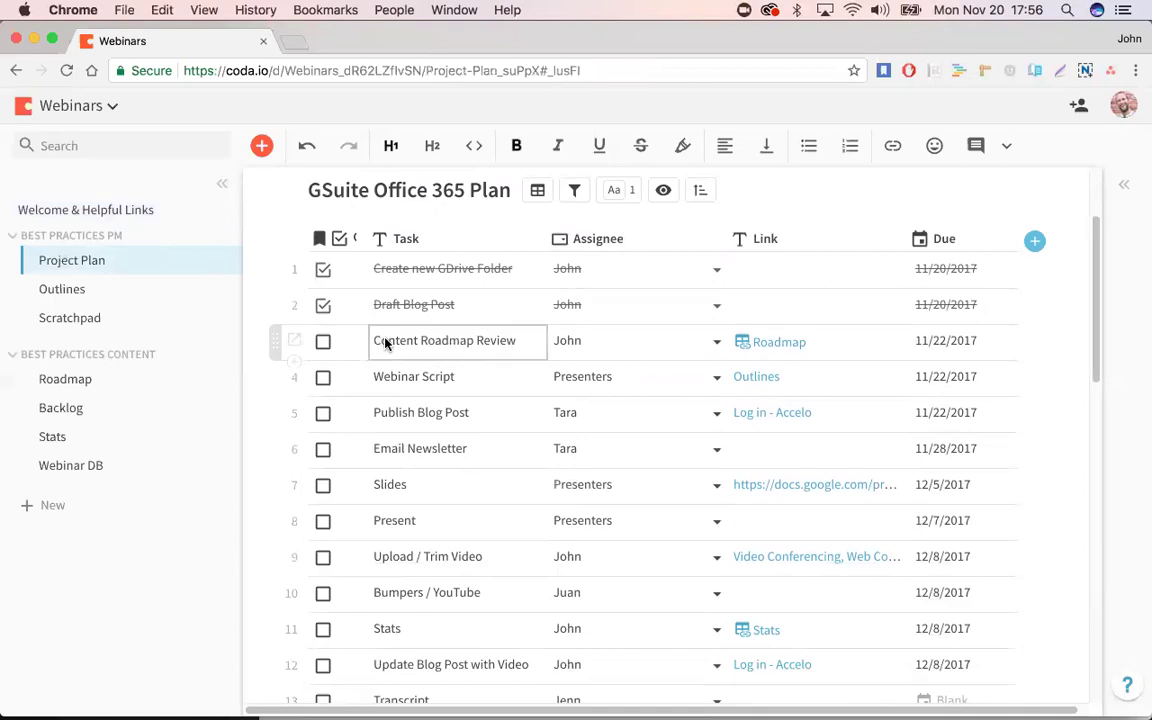
scroll(385, 343, down, 15)
scroll(385, 344, down, 8)
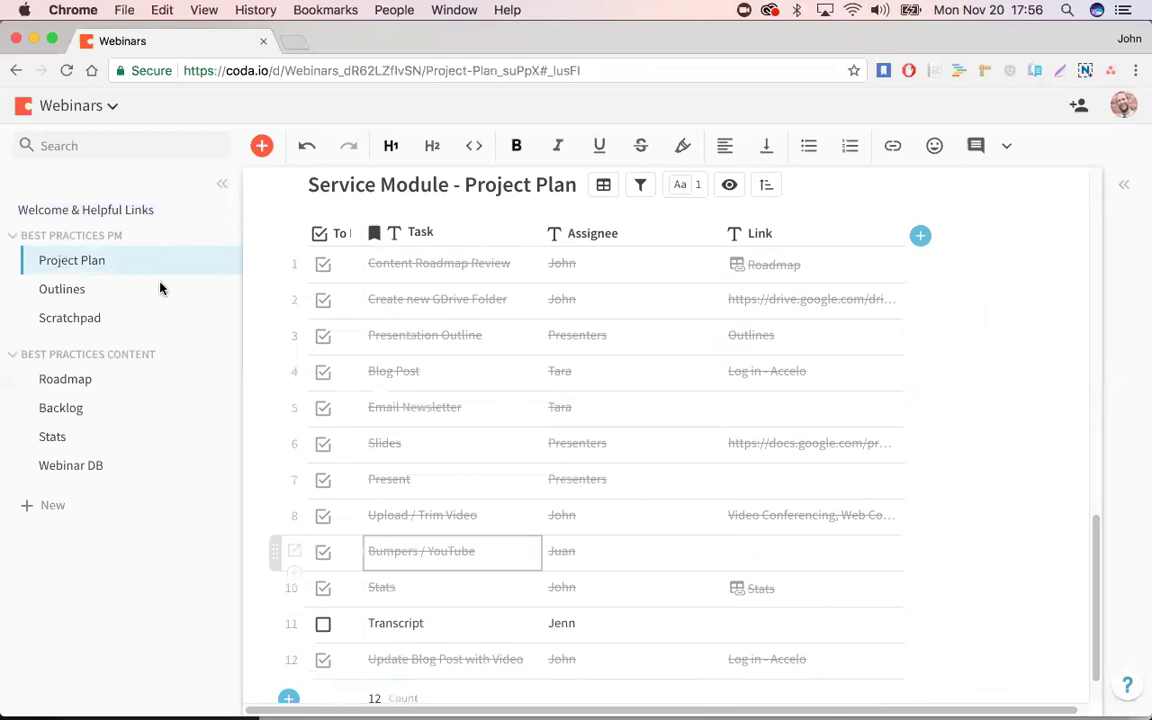
Step: Look through the webinar outlines on the Outlines page and open the blog template on the Scratchpad page
click(65, 293)
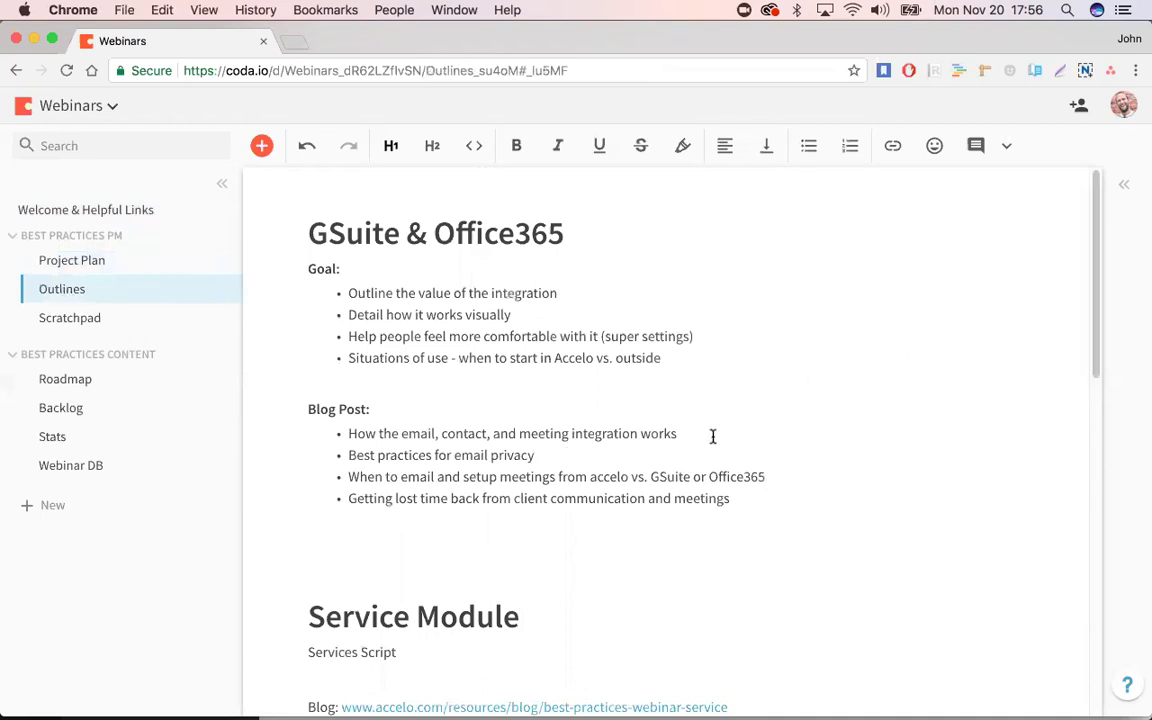
scroll(712, 437, down, 3)
scroll(712, 437, down, 10)
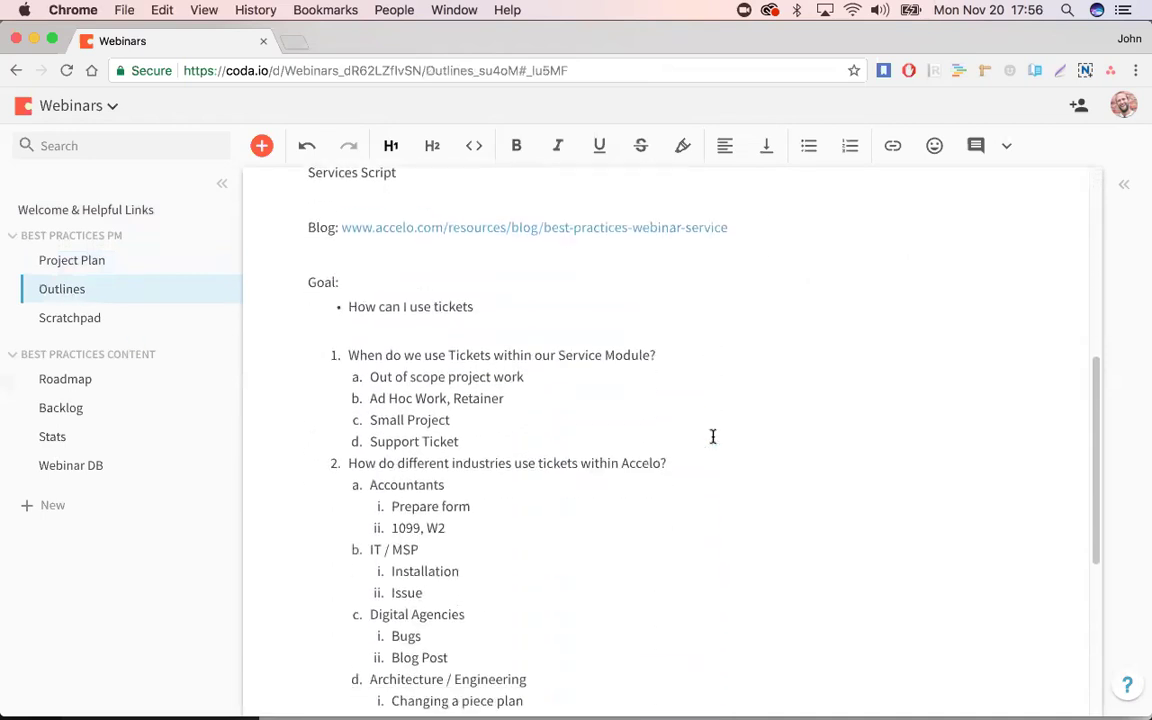
click(42, 318)
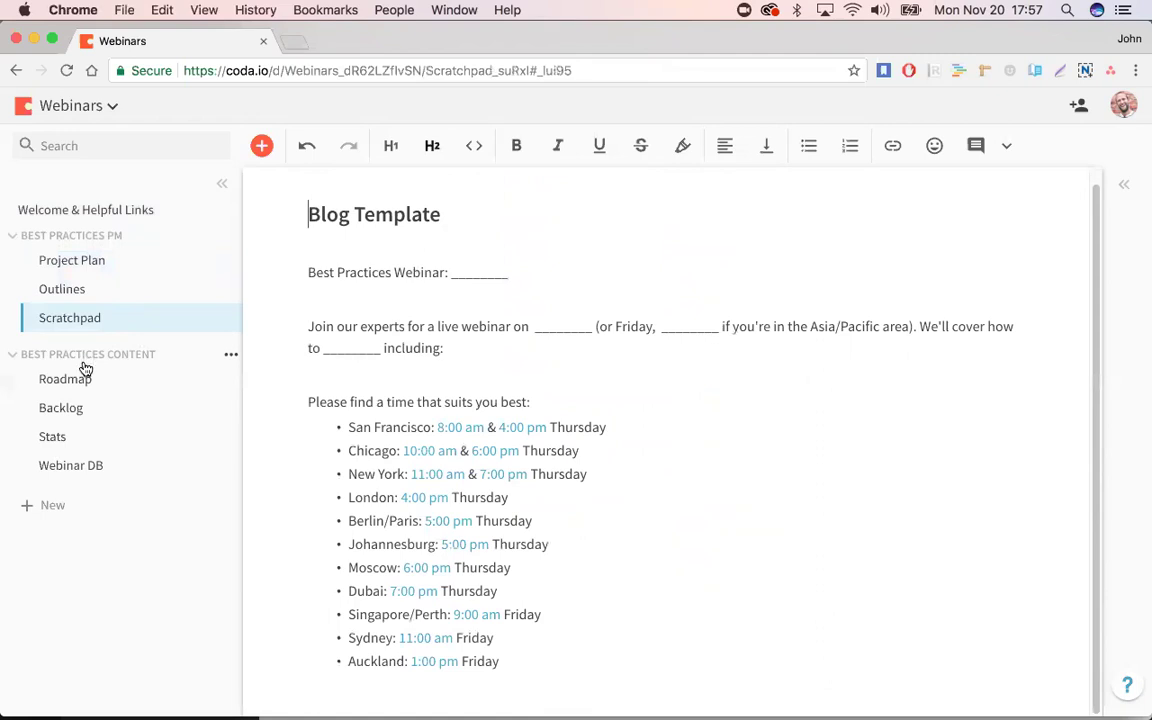
Step: Open the Webinar DB page and look over the webinar titles and their status values
click(73, 474)
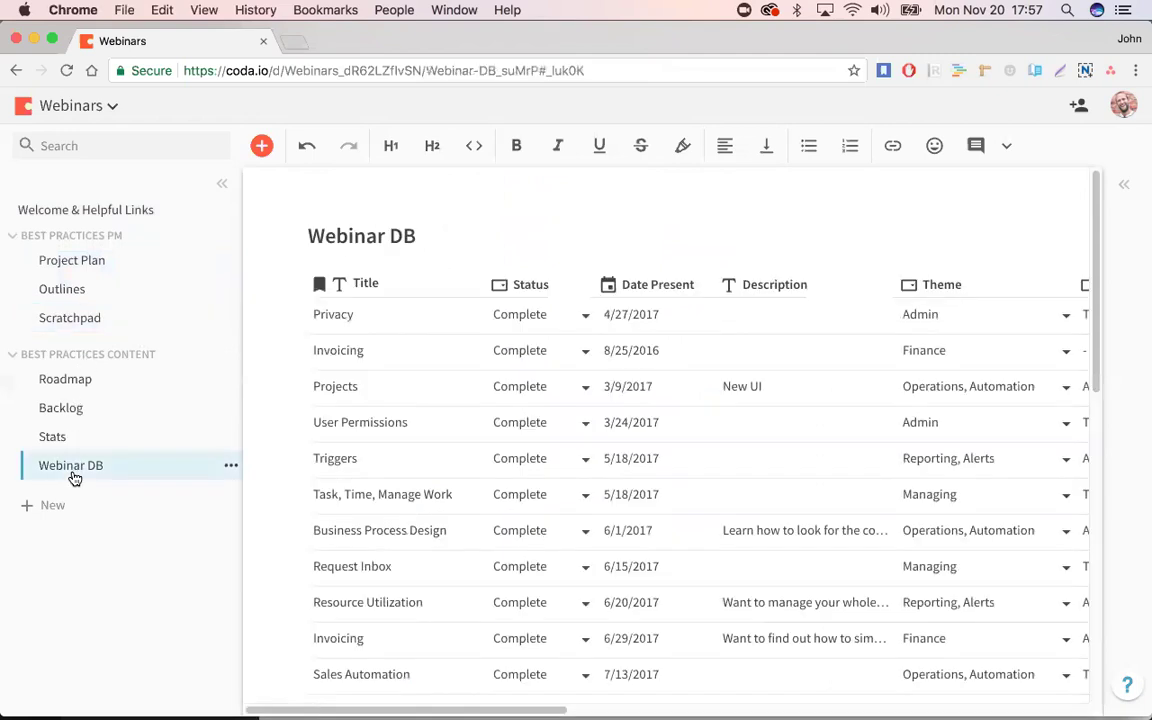
click(336, 400)
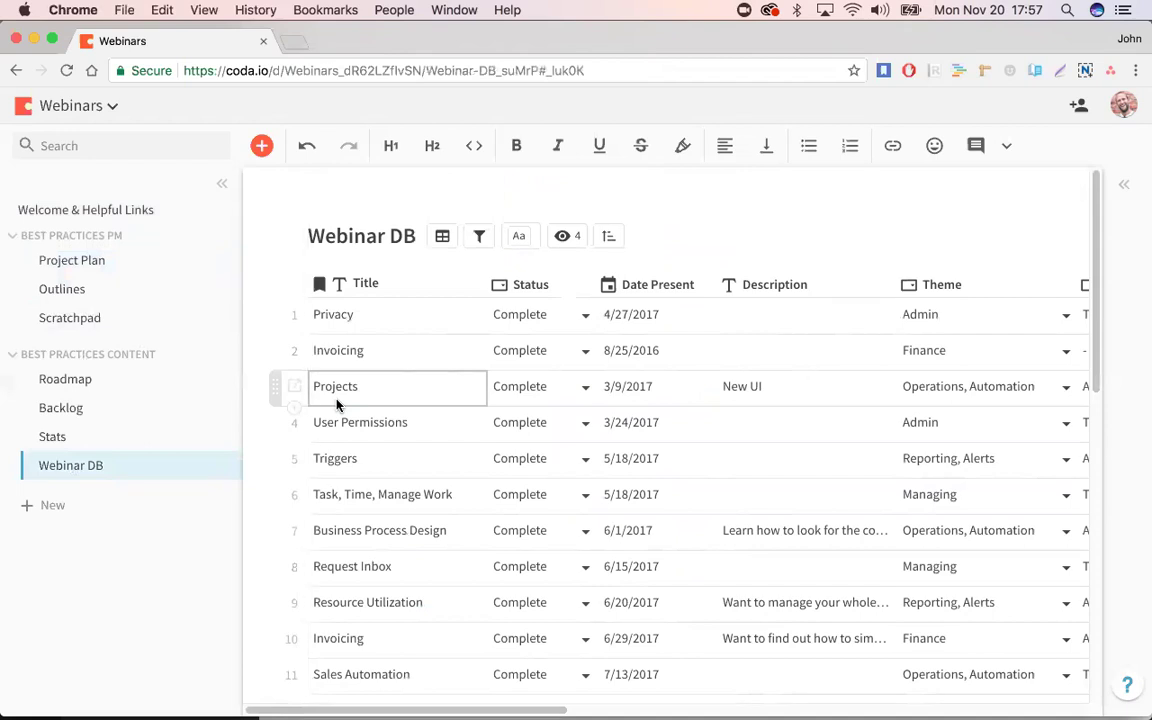
click(362, 342)
key(Down)
key(Down)
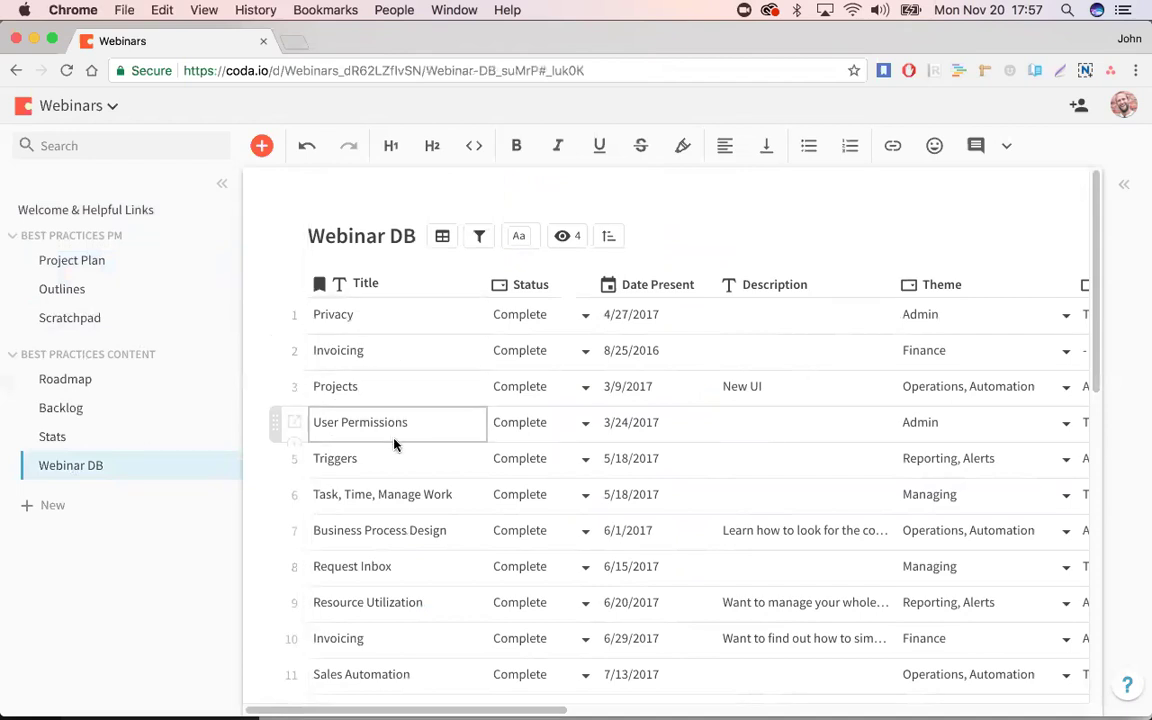
click(543, 421)
Step: Examine the remaining Webinar DB columns, from Date Present and Theme across to Questions and YT Views
scroll(543, 421, right, 10)
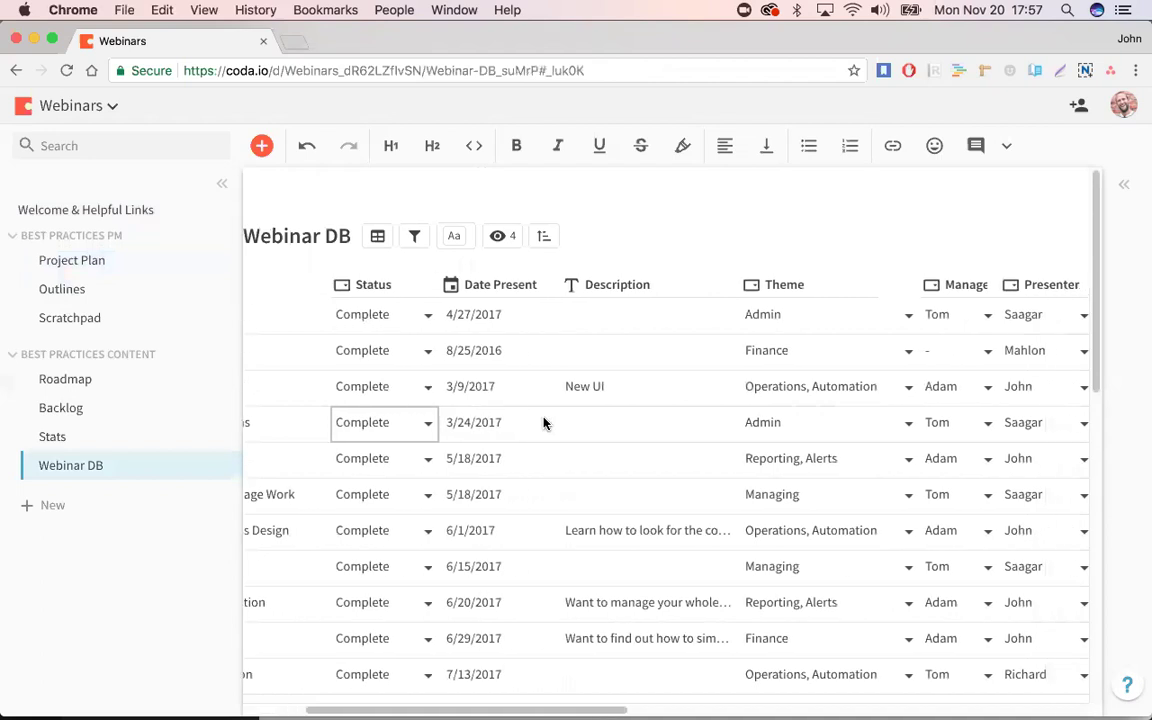
scroll(543, 422, right, 10)
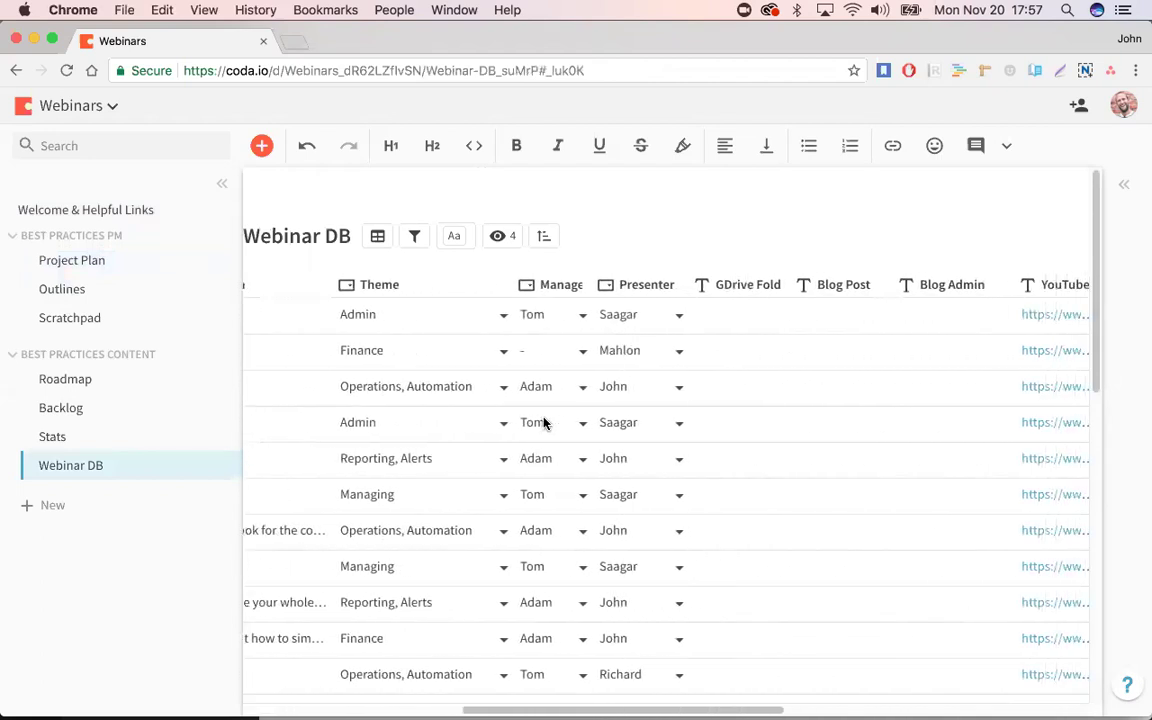
scroll(543, 422, right, 2)
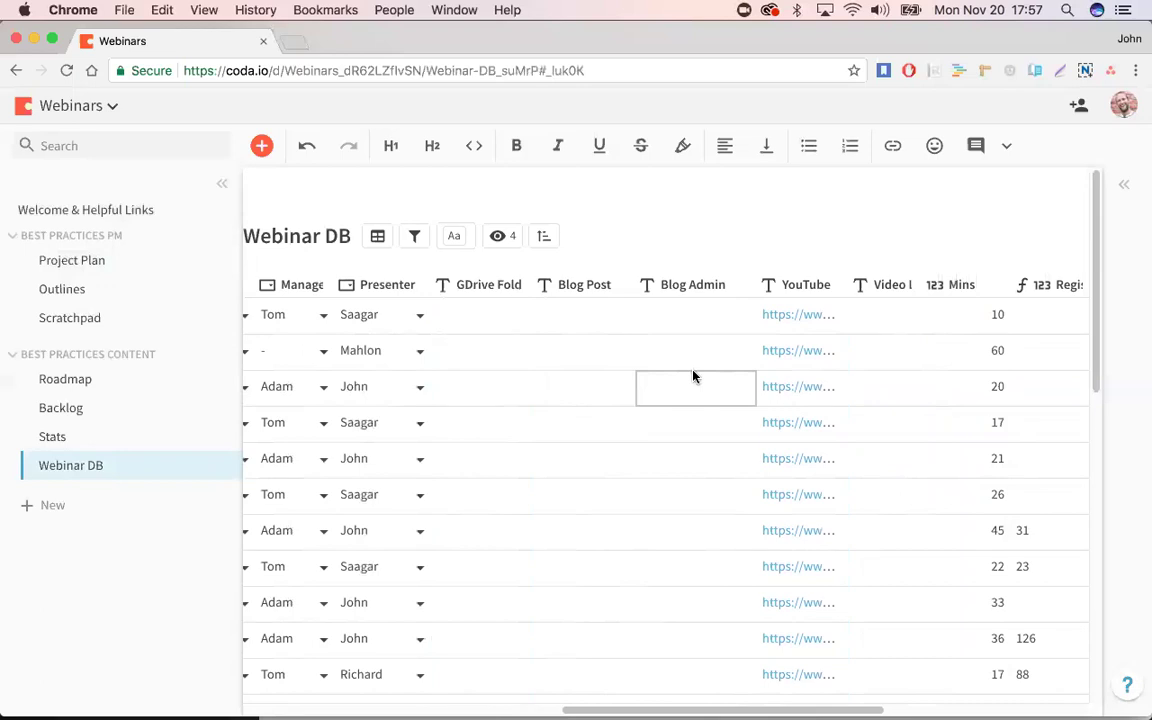
scroll(693, 376, right, 6)
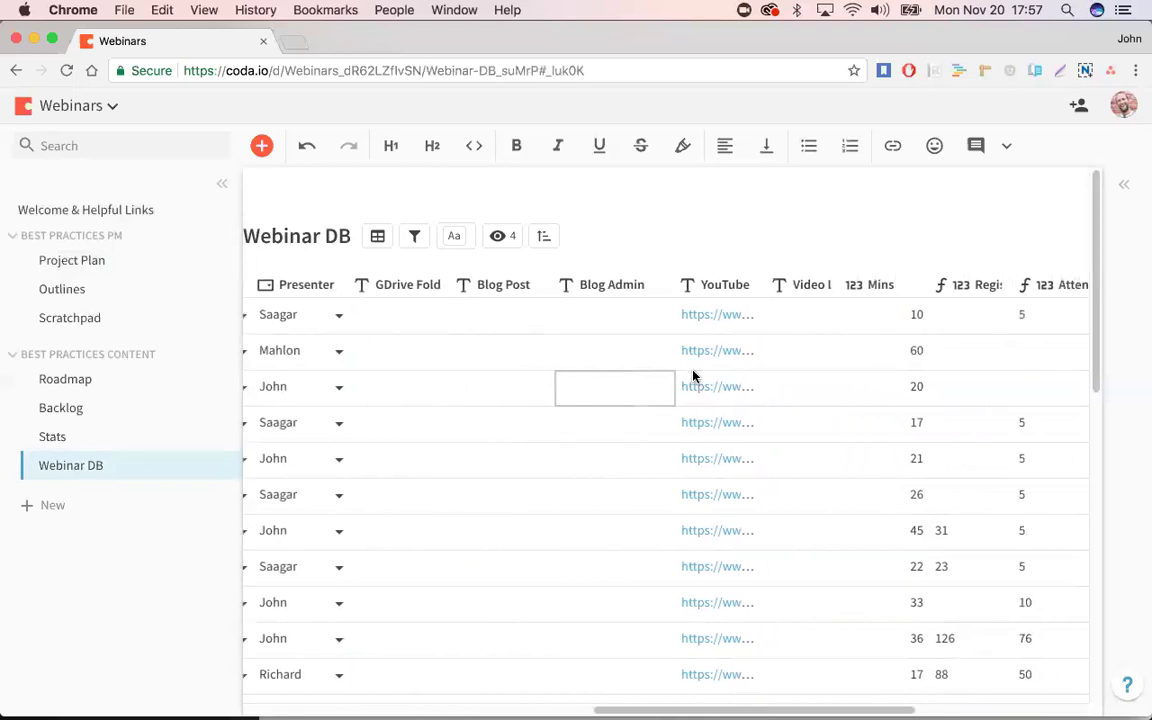
scroll(693, 376, right, 4)
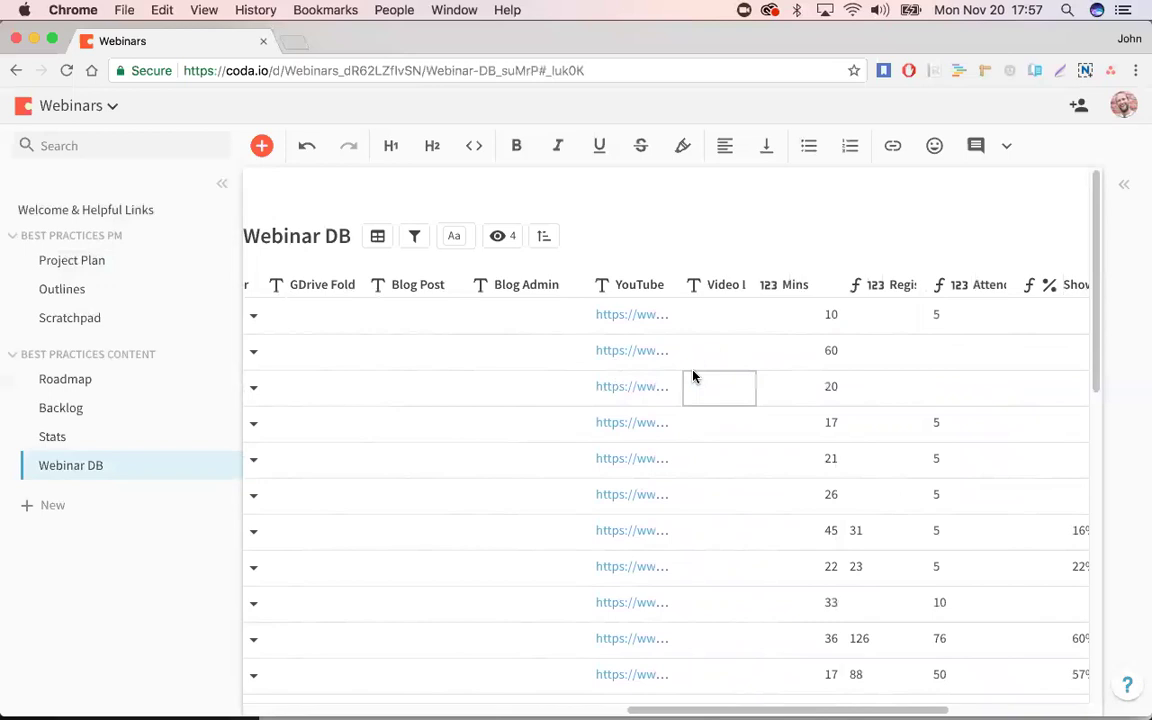
scroll(693, 376, right, 9)
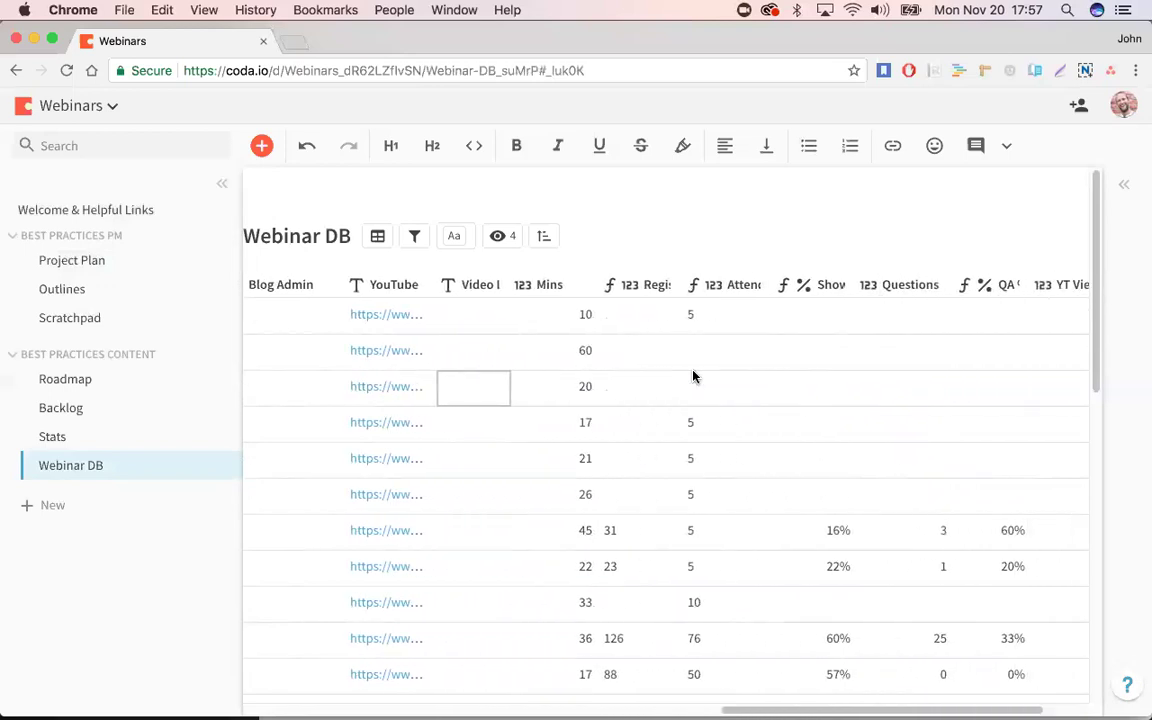
scroll(696, 376, down, 1)
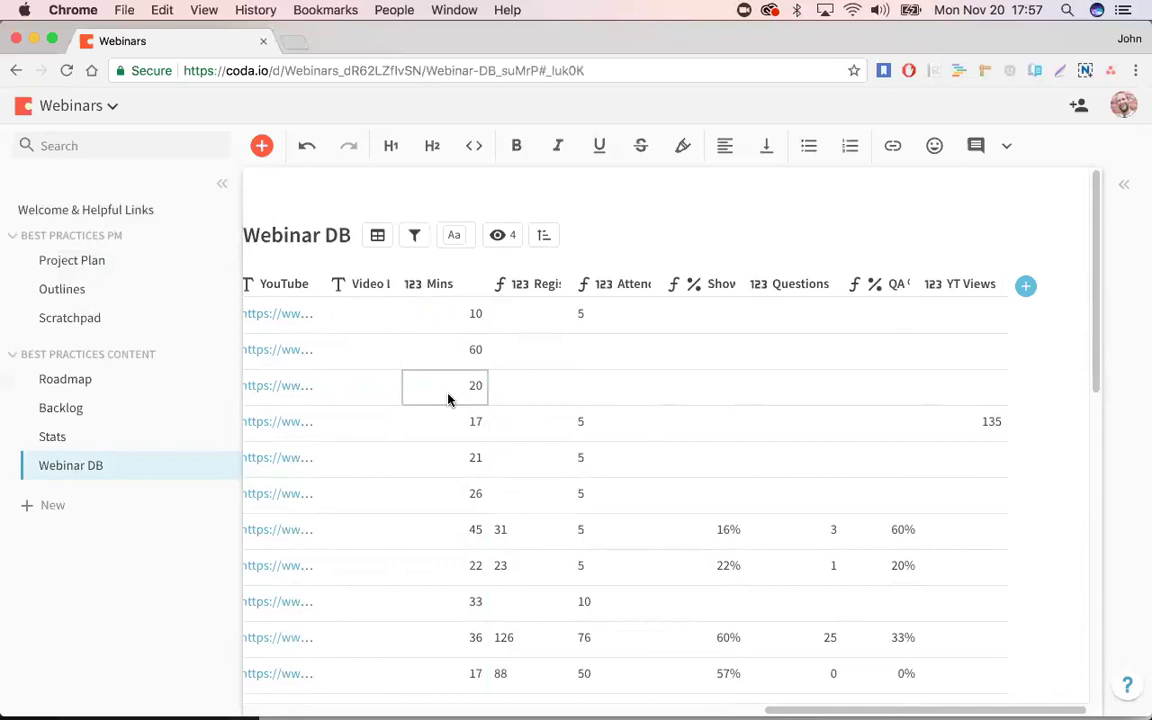
scroll(447, 398, left, 10)
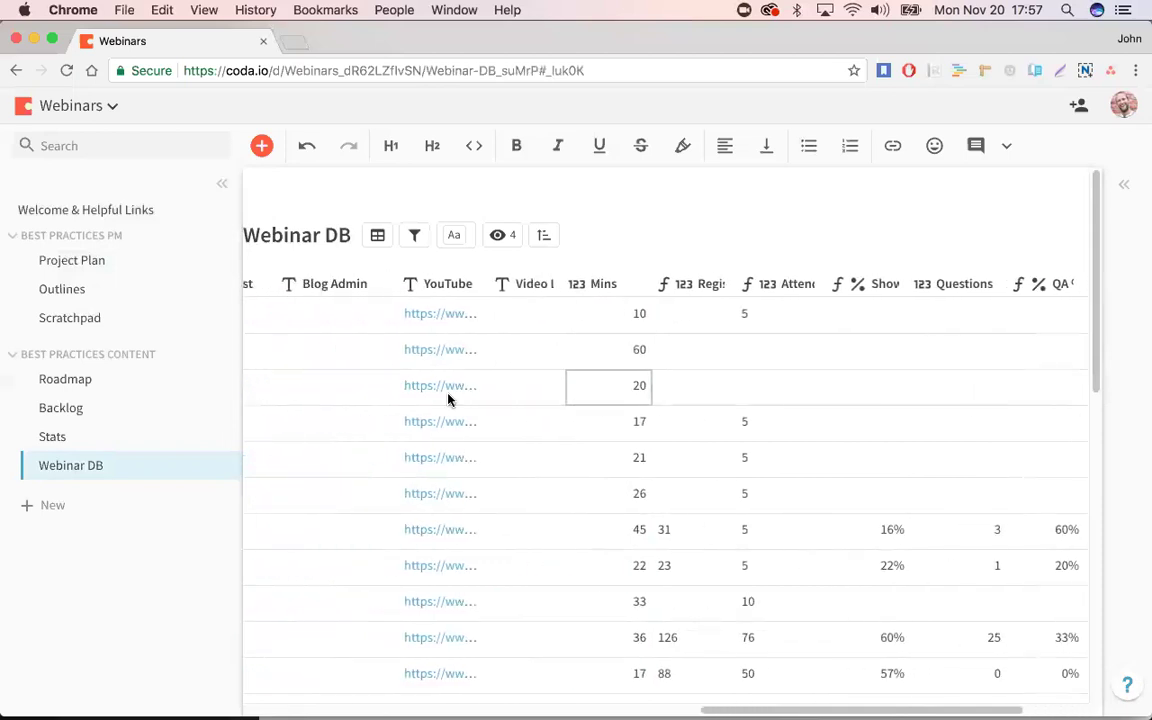
scroll(447, 398, left, 5)
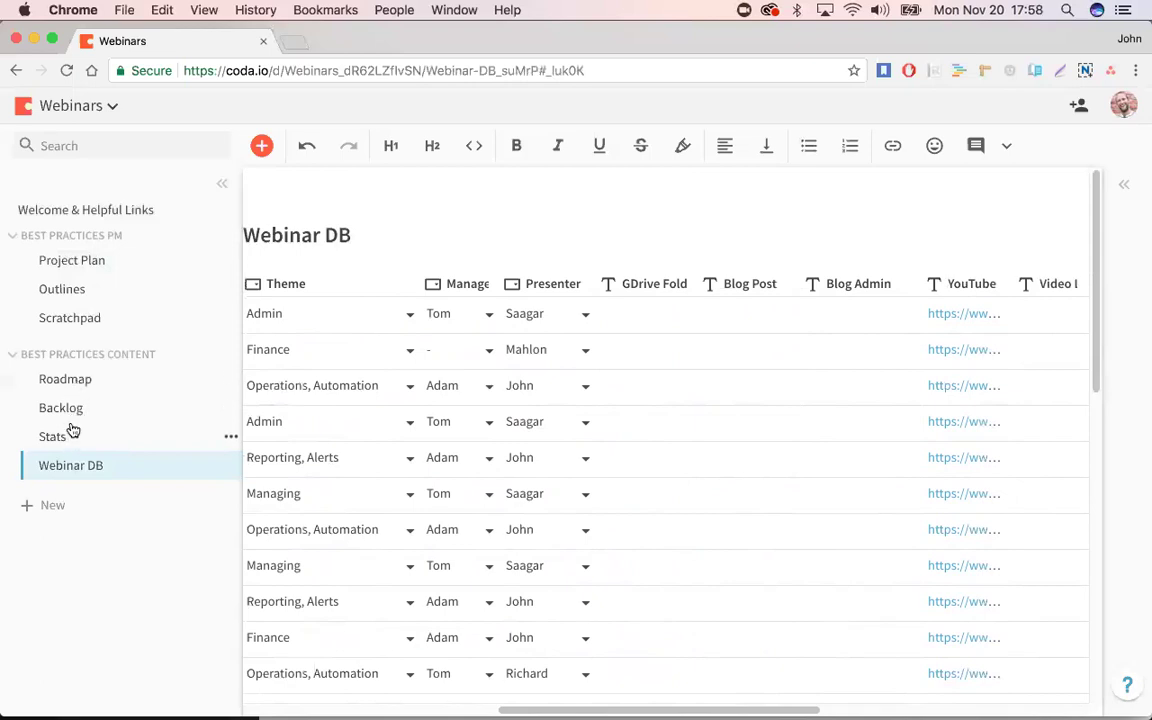
Step: Open the Roadmap page and look at the content types that can be inserted, including tables and views
click(68, 381)
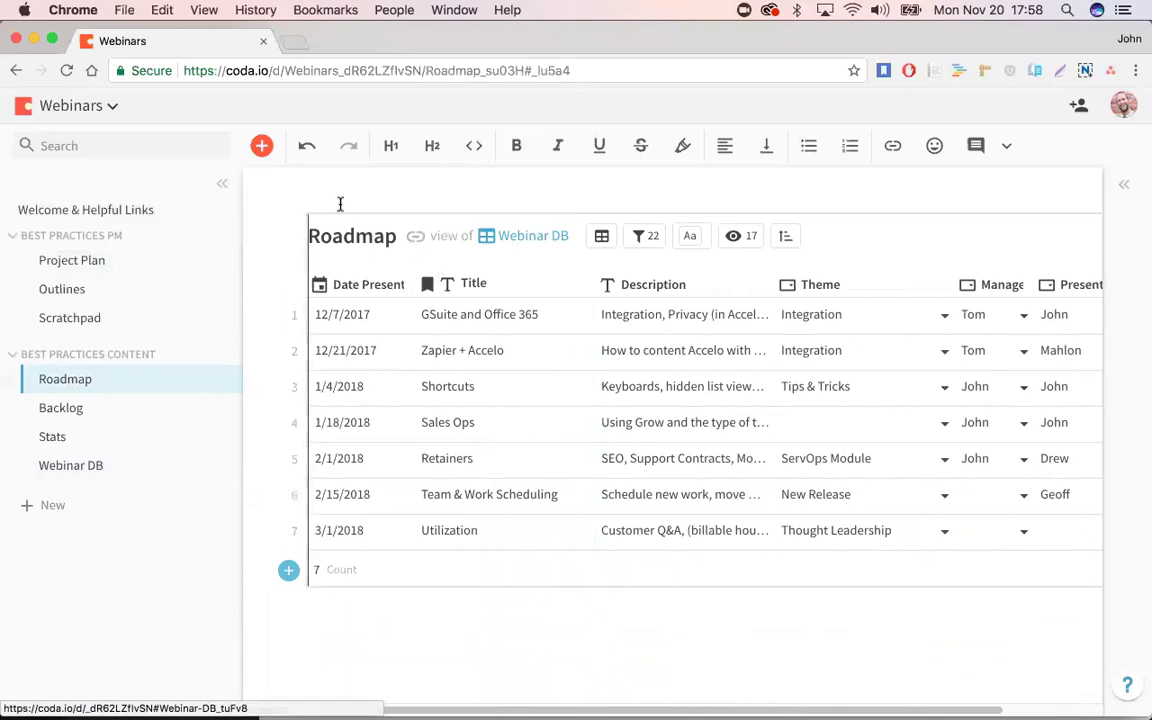
click(262, 148)
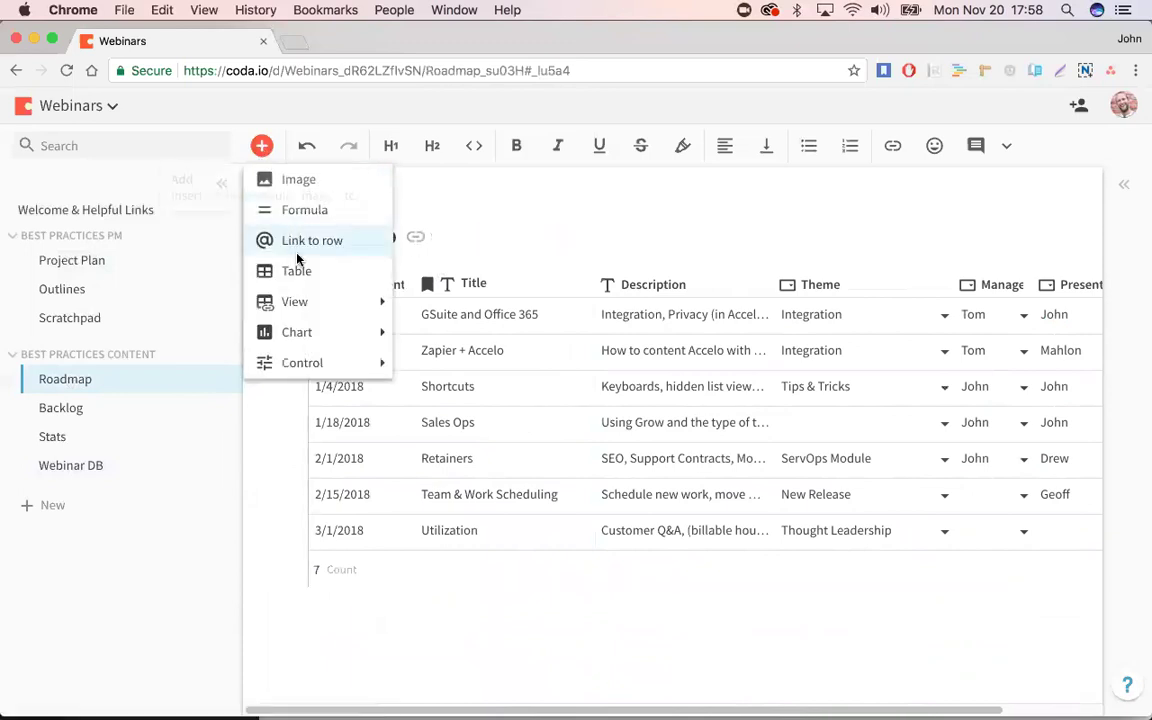
mouse_move(313, 302)
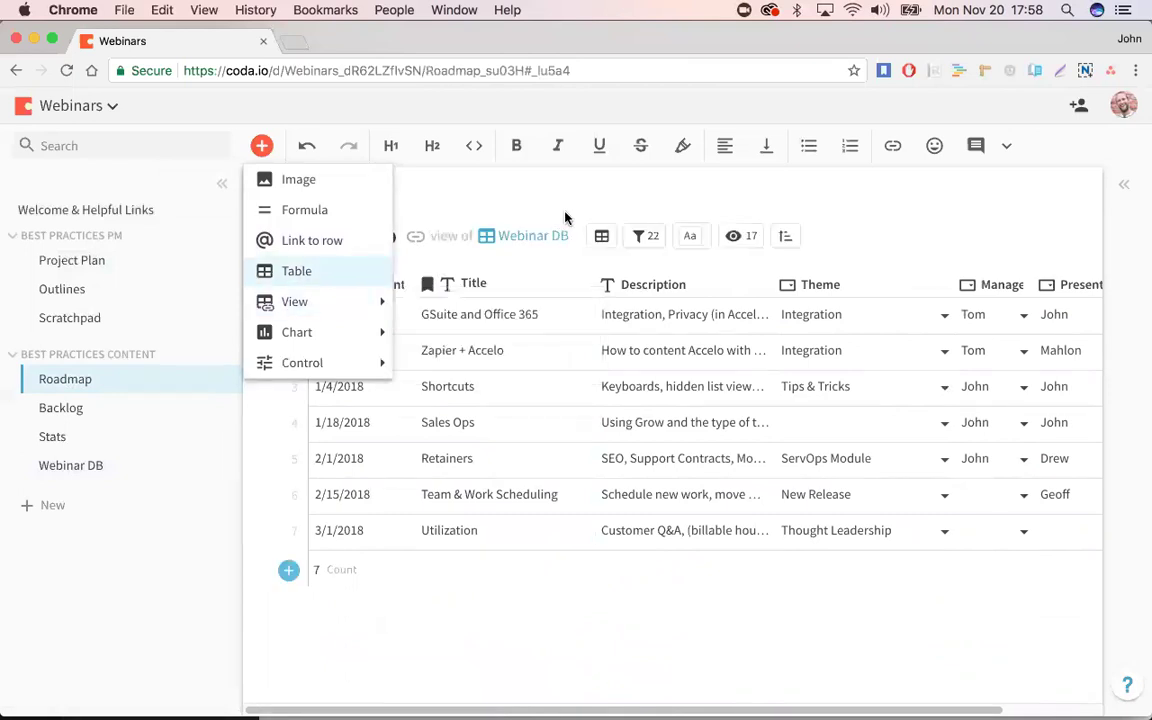
click(531, 657)
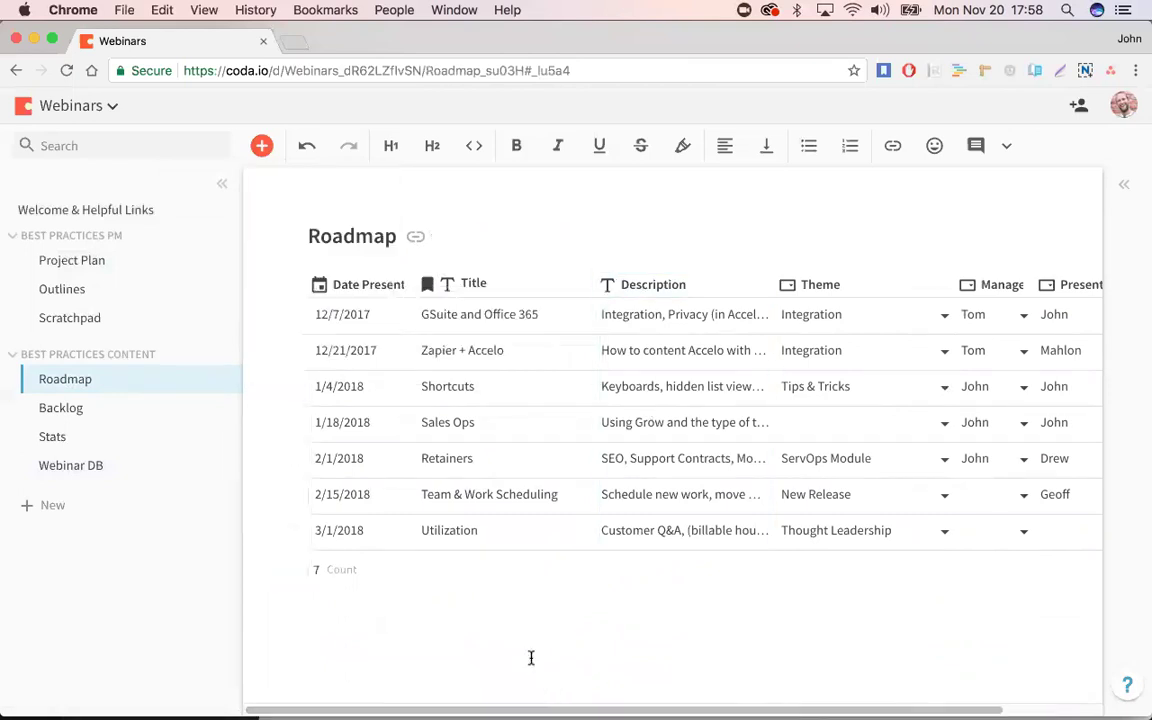
Step: Examine the date, title and theme of the upcoming webinars in the Roadmap view
click(478, 476)
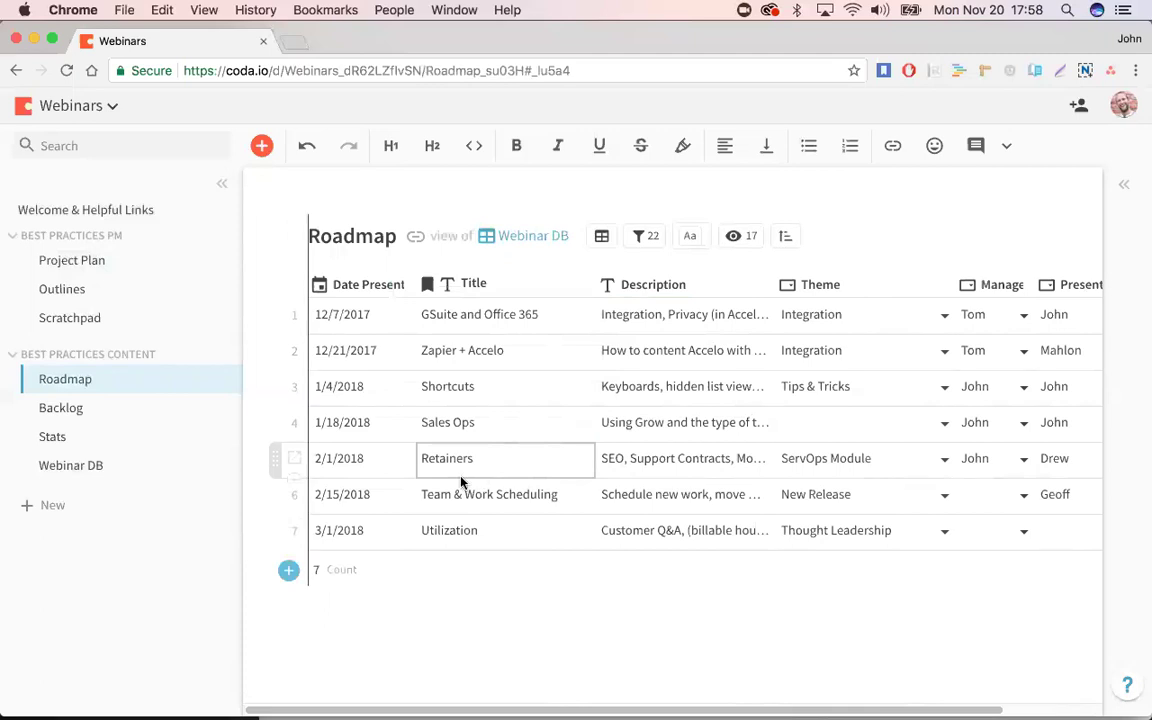
click(395, 500)
click(380, 532)
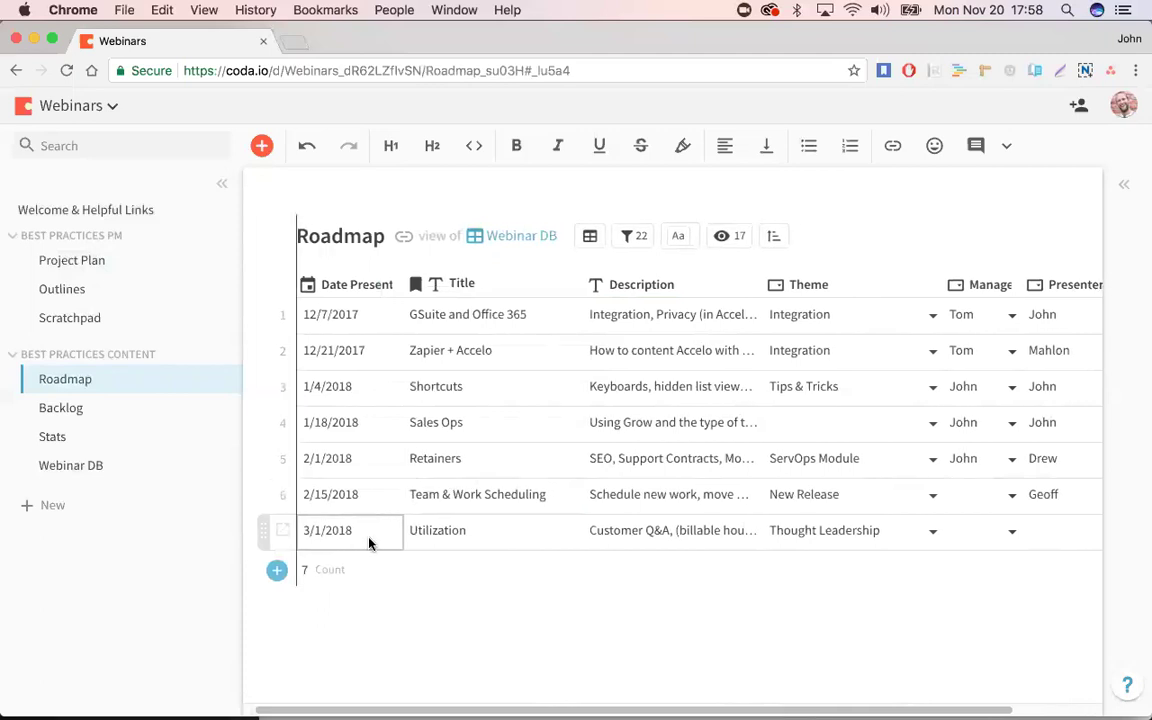
key(Right)
key(Right)
key(Right)
key(Up)
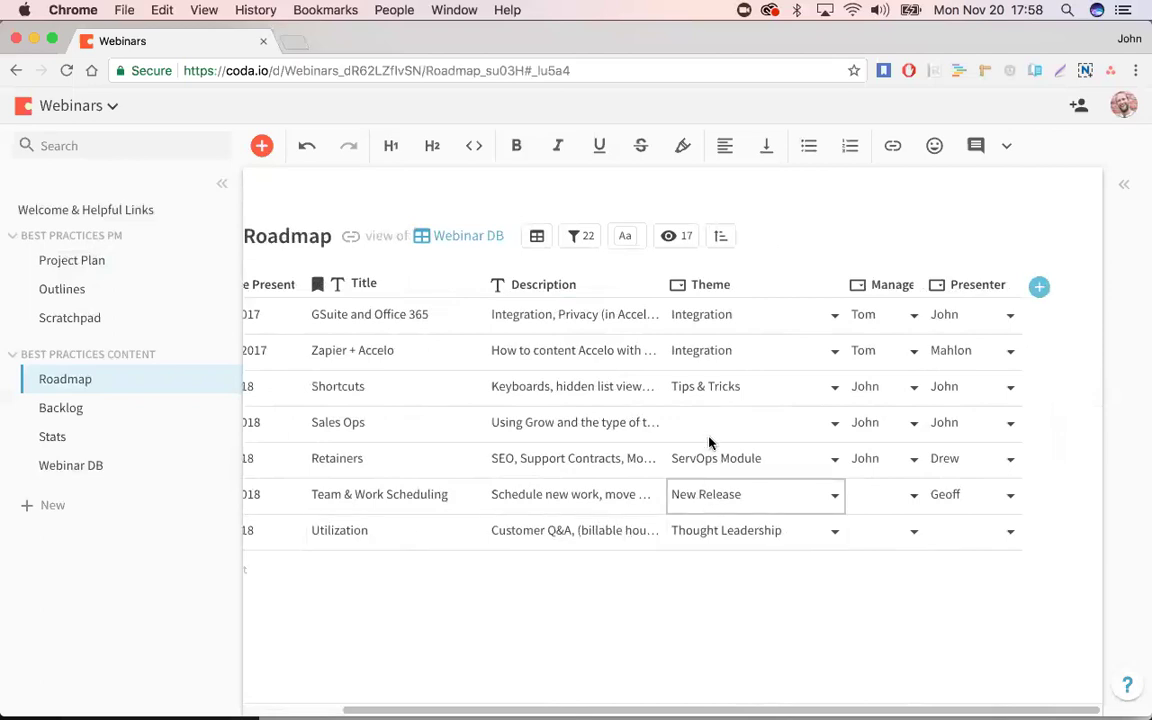
key(Up)
key(Up)
key(Up)
key(Up)
key(Down)
key(Down)
key(Down)
key(Down)
key(Down)
Step: Check the manager and presenter assignments in the Roadmap view, including the Utilization and Team & Work Scheduling rows
key(Right)
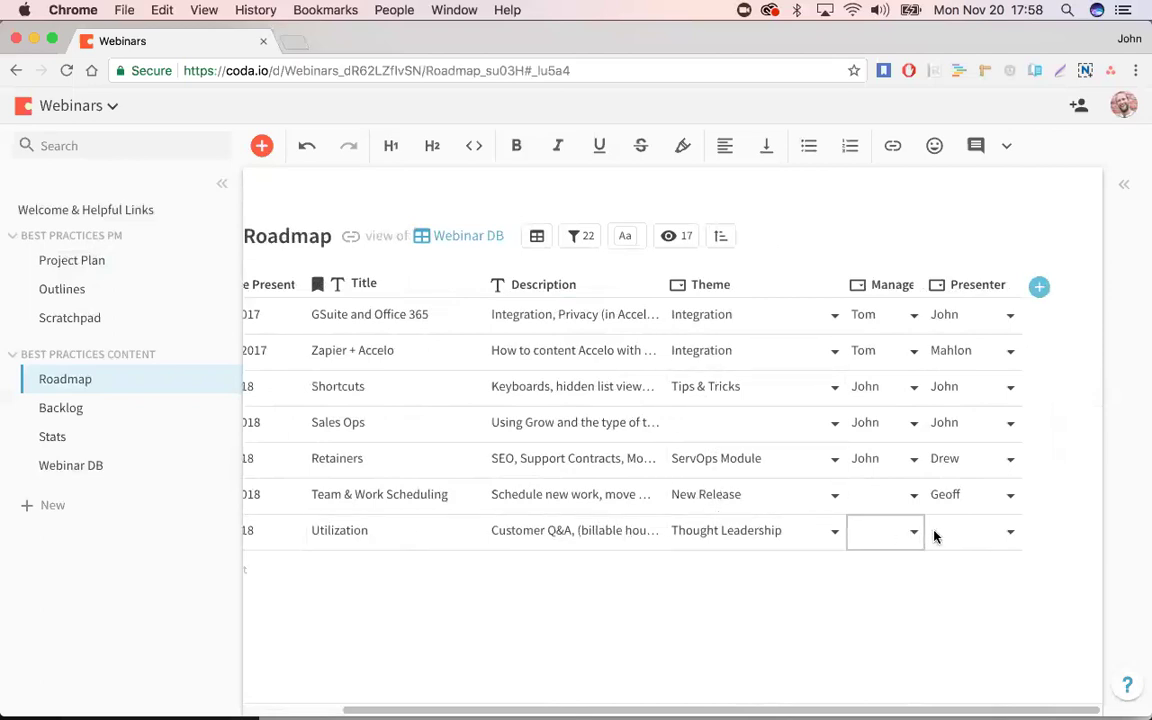
key(Right)
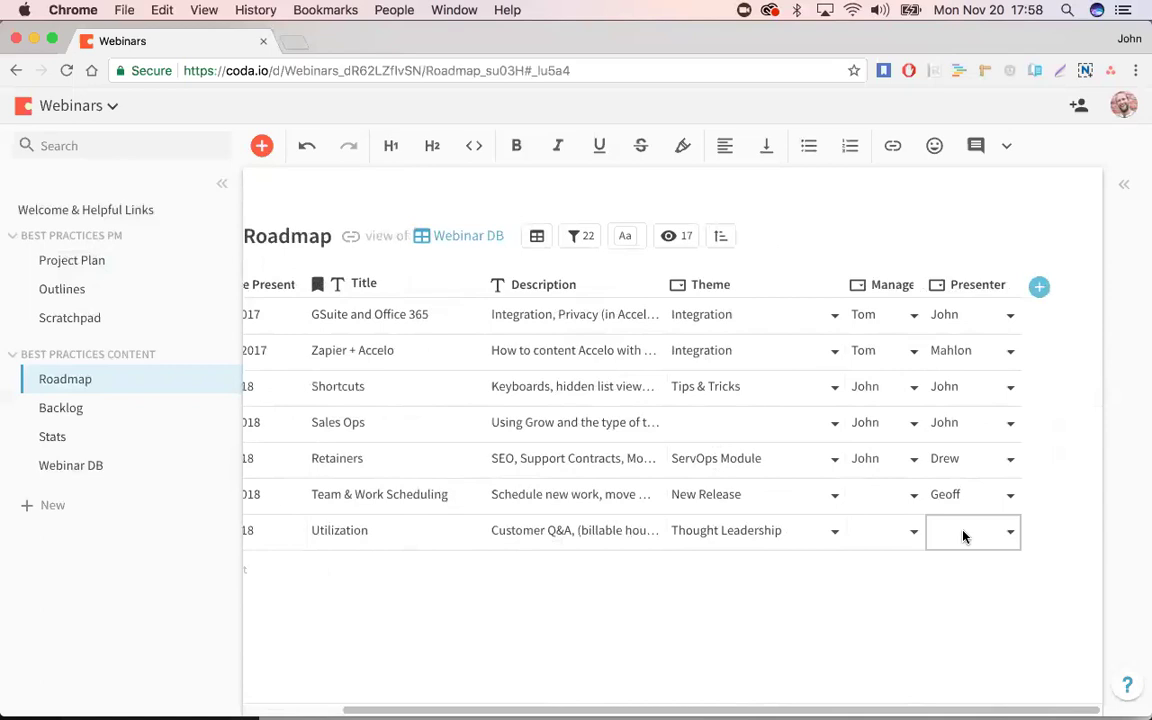
key(Left)
key(Up)
key(Down)
key(Right)
key(Left)
key(Up)
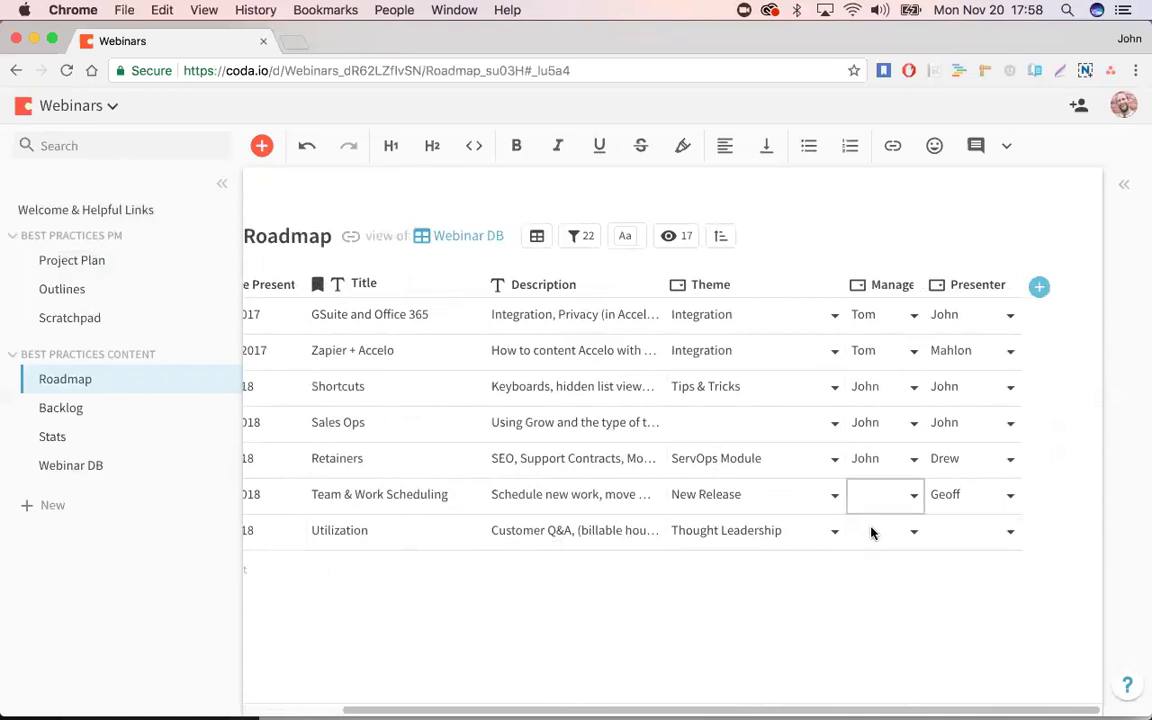
click(951, 535)
click(877, 452)
key(Up)
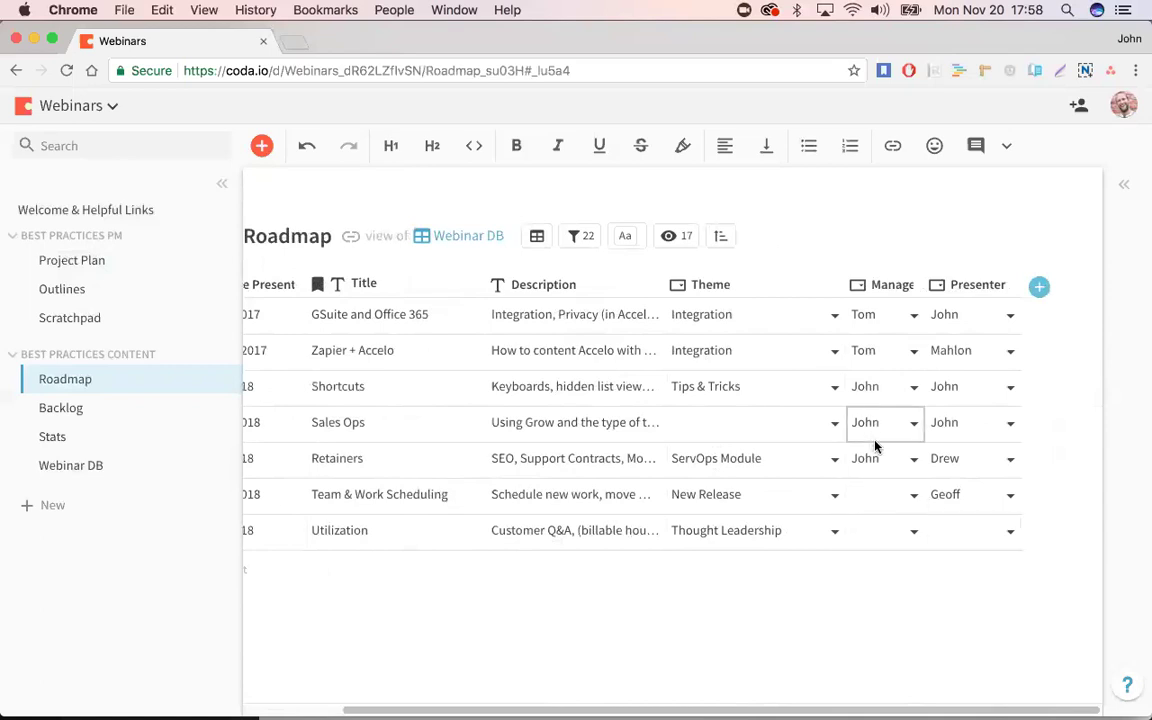
Step: Open the Backlog page and look across its Backlog, On Deck, Roadmap and Complete card columns
click(943, 455)
scroll(870, 461, left, 5)
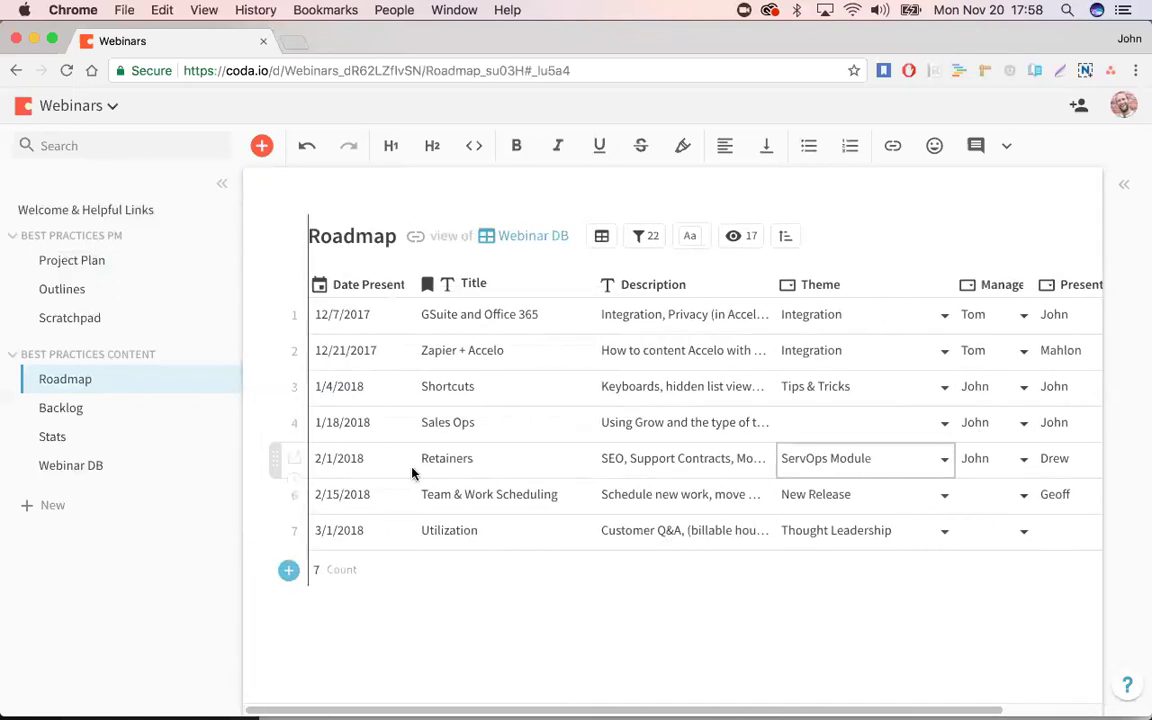
click(81, 410)
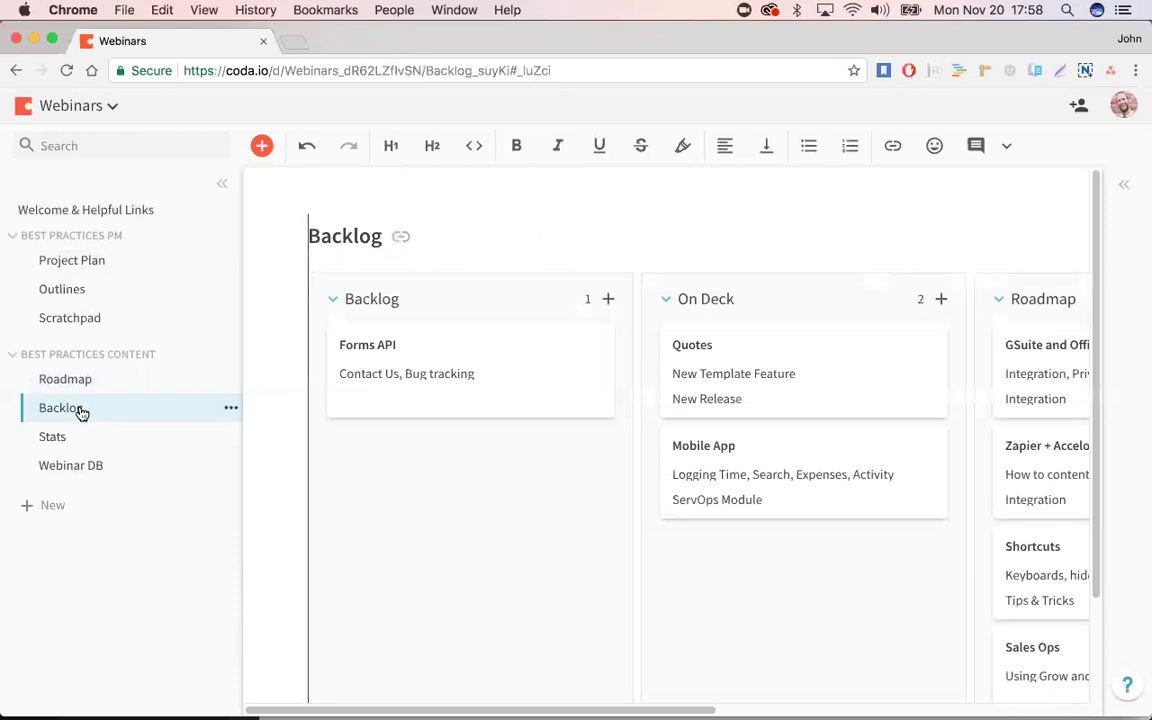
mouse_move(548, 362)
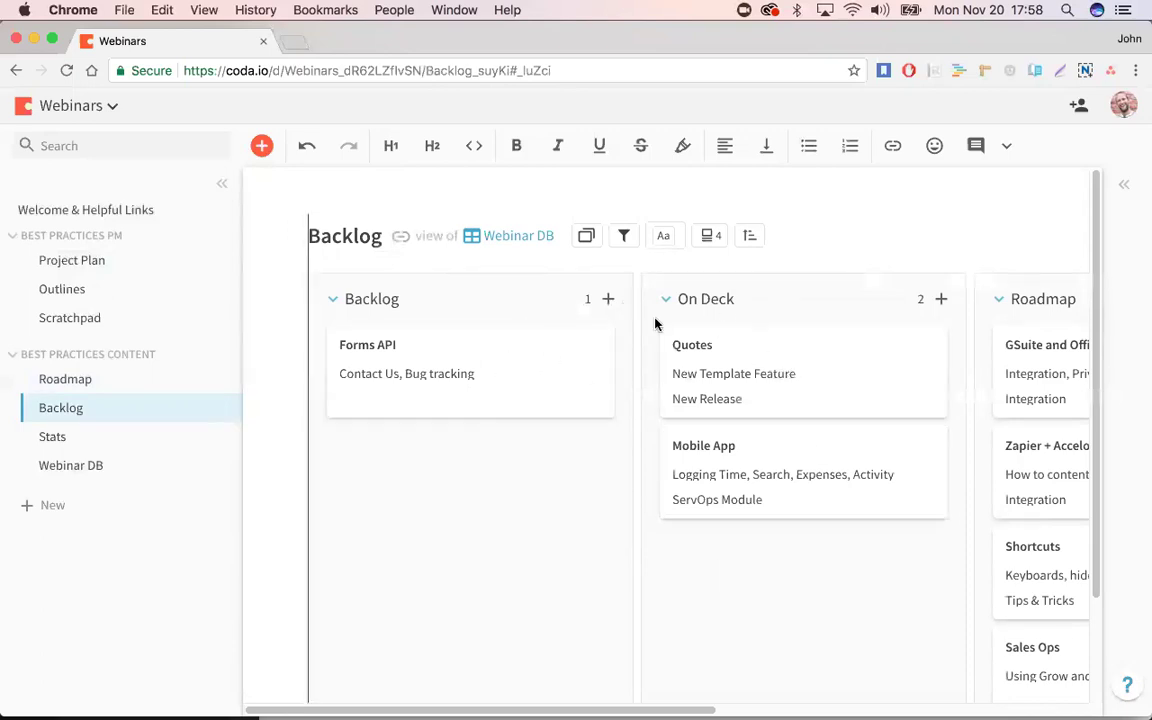
scroll(555, 432, right, 5)
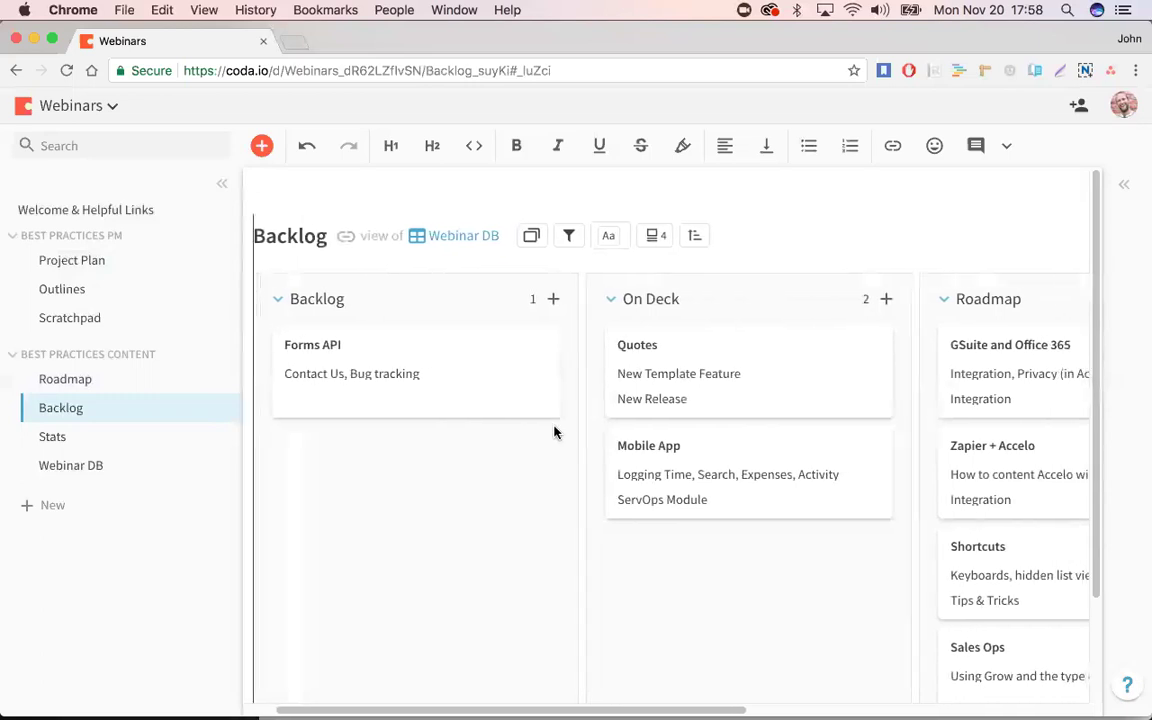
scroll(555, 432, right, 8)
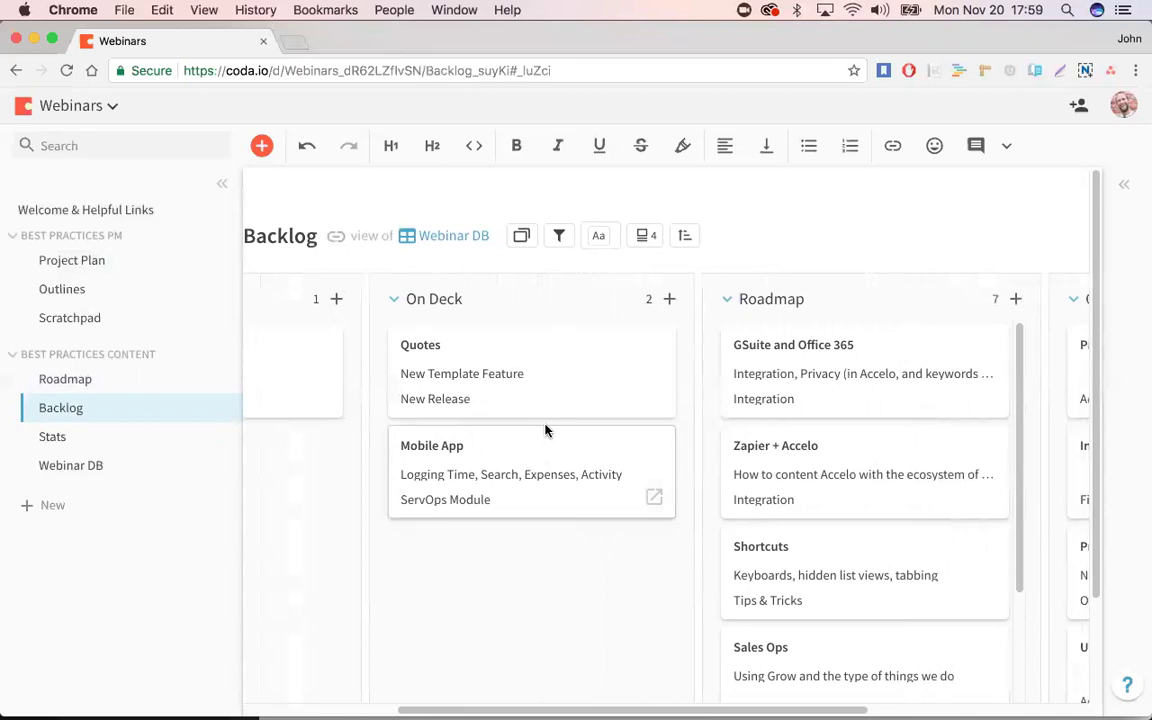
scroll(545, 430, right, 5)
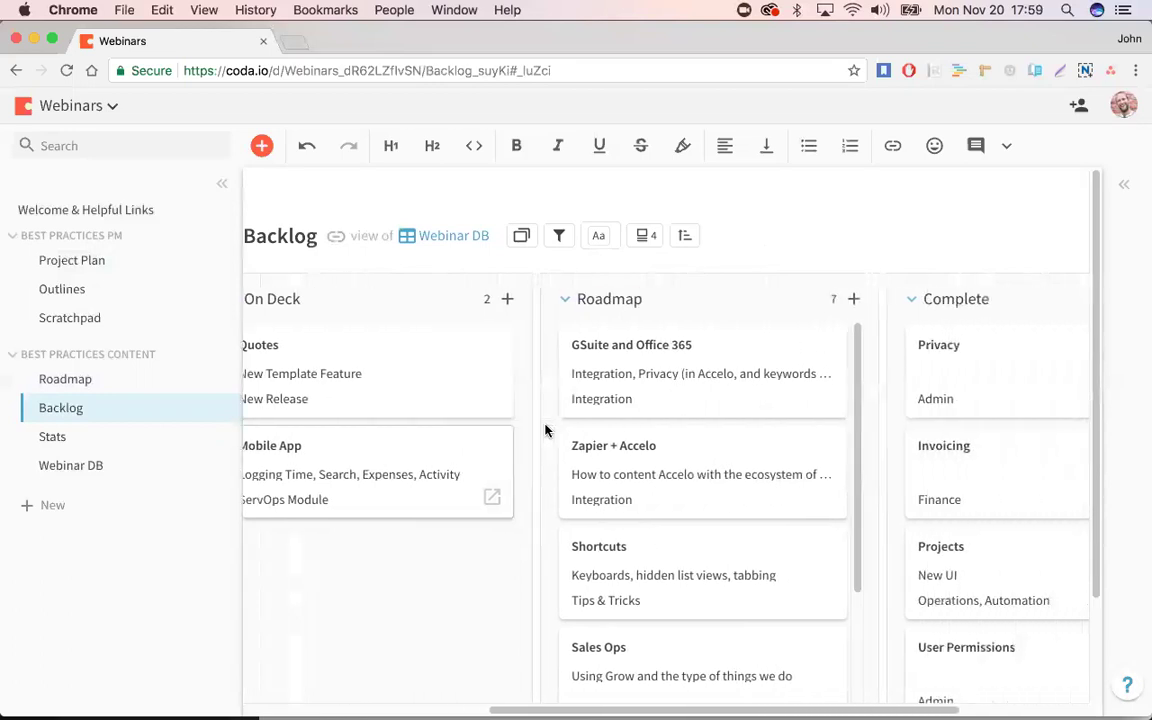
Step: Examine the Zapier + Accelo card in the Roadmap column and the Quotes card in the On Deck column
click(545, 430)
scroll(661, 296, down, 2)
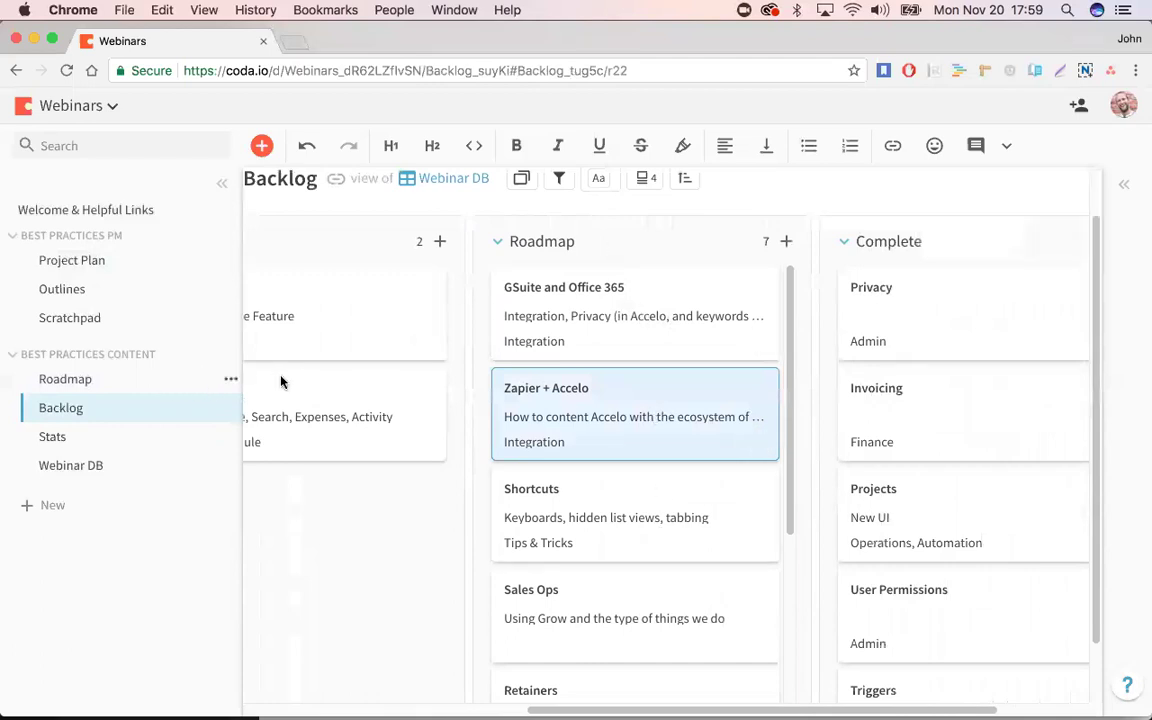
scroll(670, 315, right, 3)
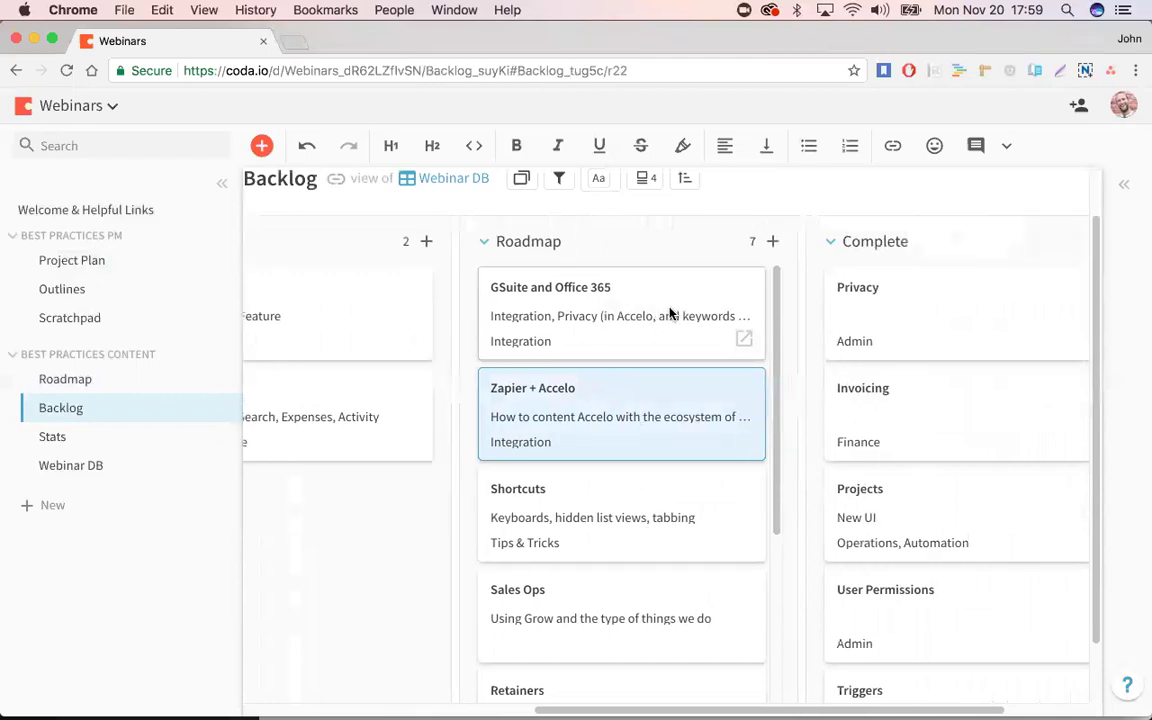
scroll(670, 315, left, 10)
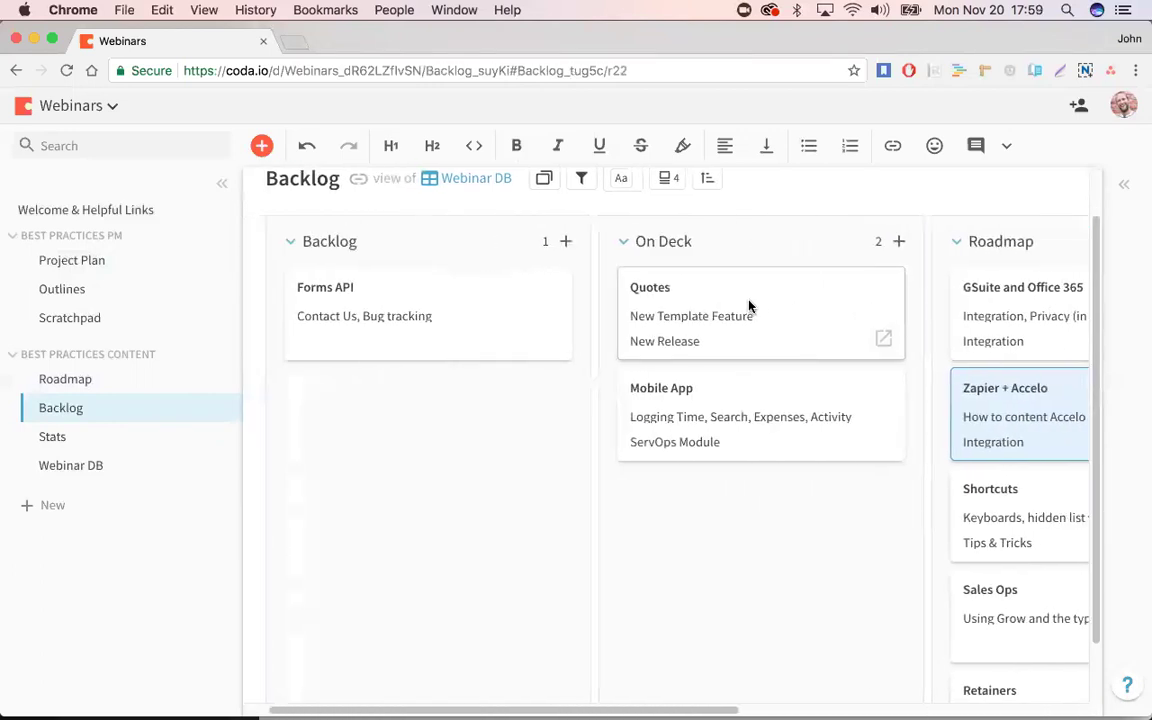
mouse_move(749, 306)
mouse_down()
mouse_move(977, 321)
mouse_move(869, 343)
mouse_move(665, 320)
mouse_move(736, 304)
mouse_up()
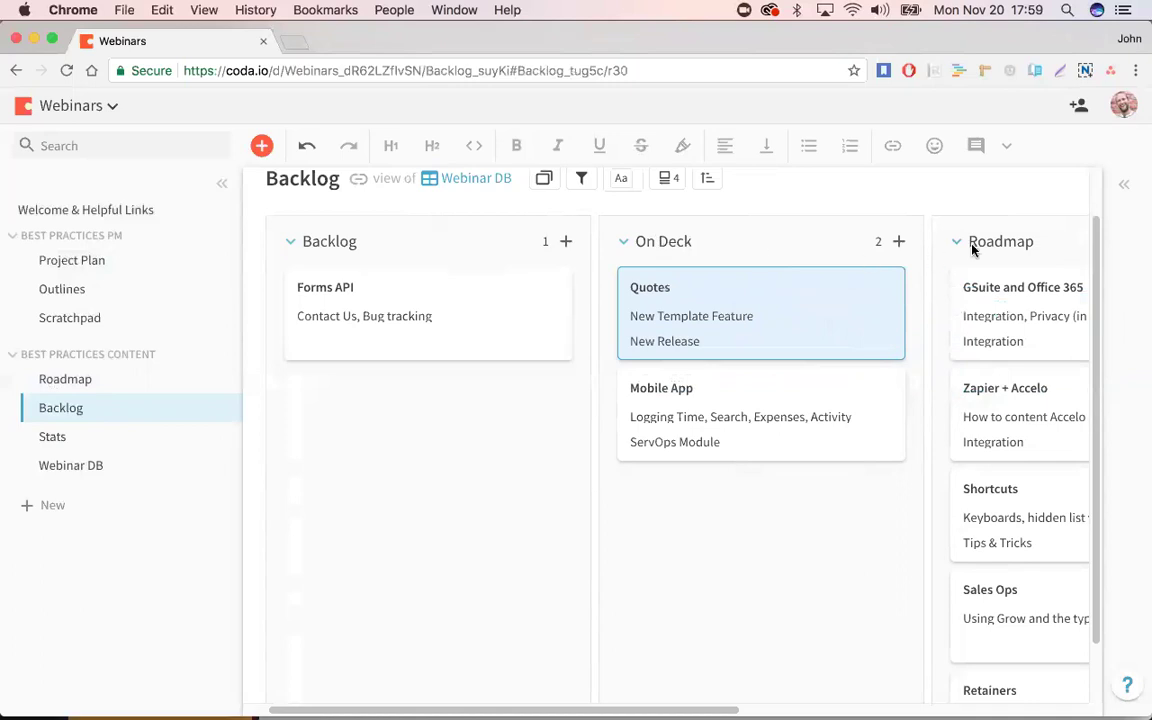
Step: Open the Stats page and examine its webinar columns, from Title and the AM and PM figures across to Questions and Mins
click(64, 441)
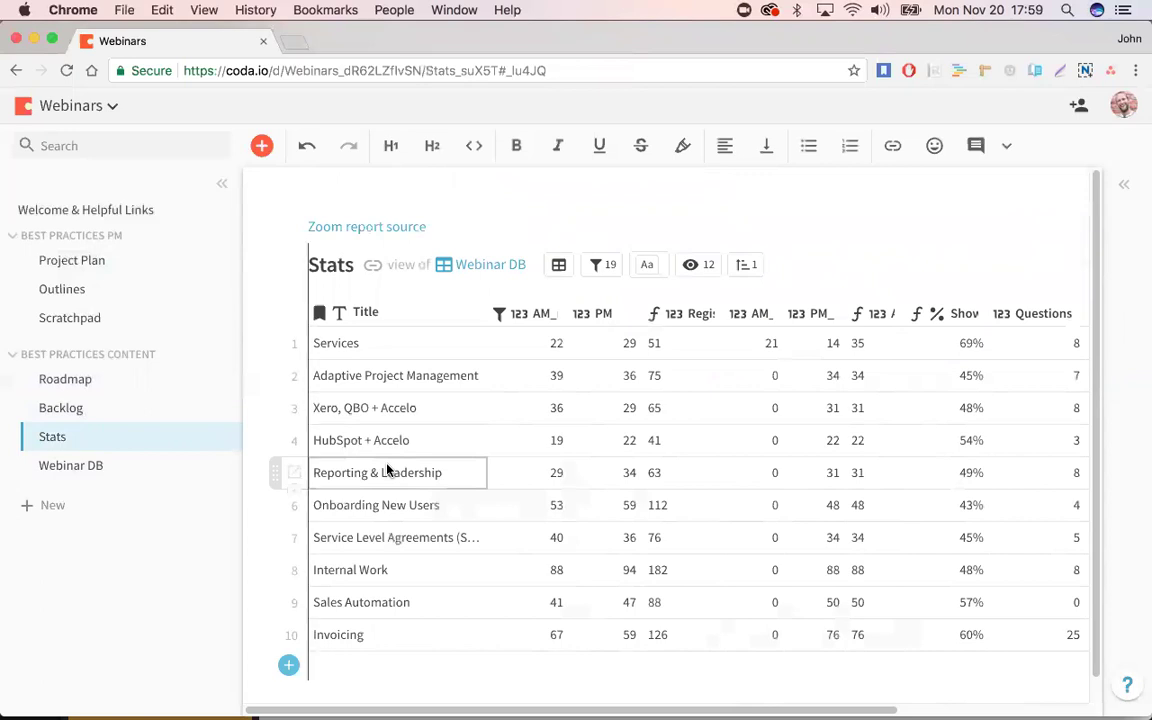
scroll(387, 470, right, 2)
scroll(387, 470, right, 4)
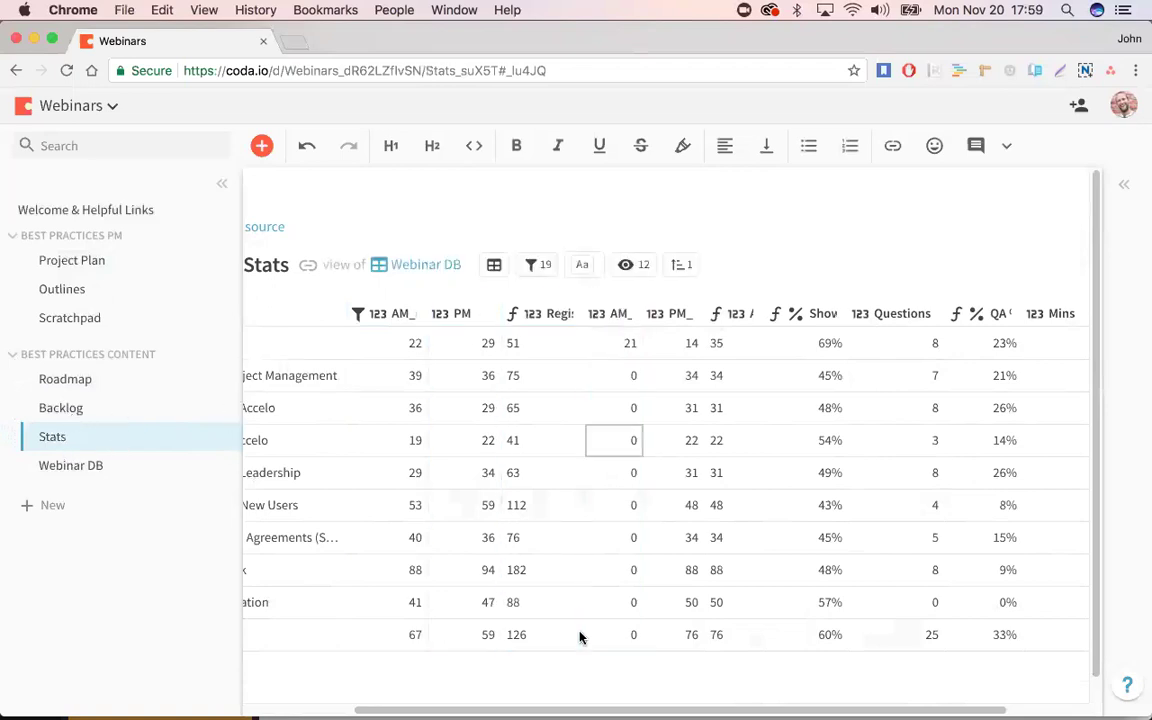
drag(460, 709, 350, 708)
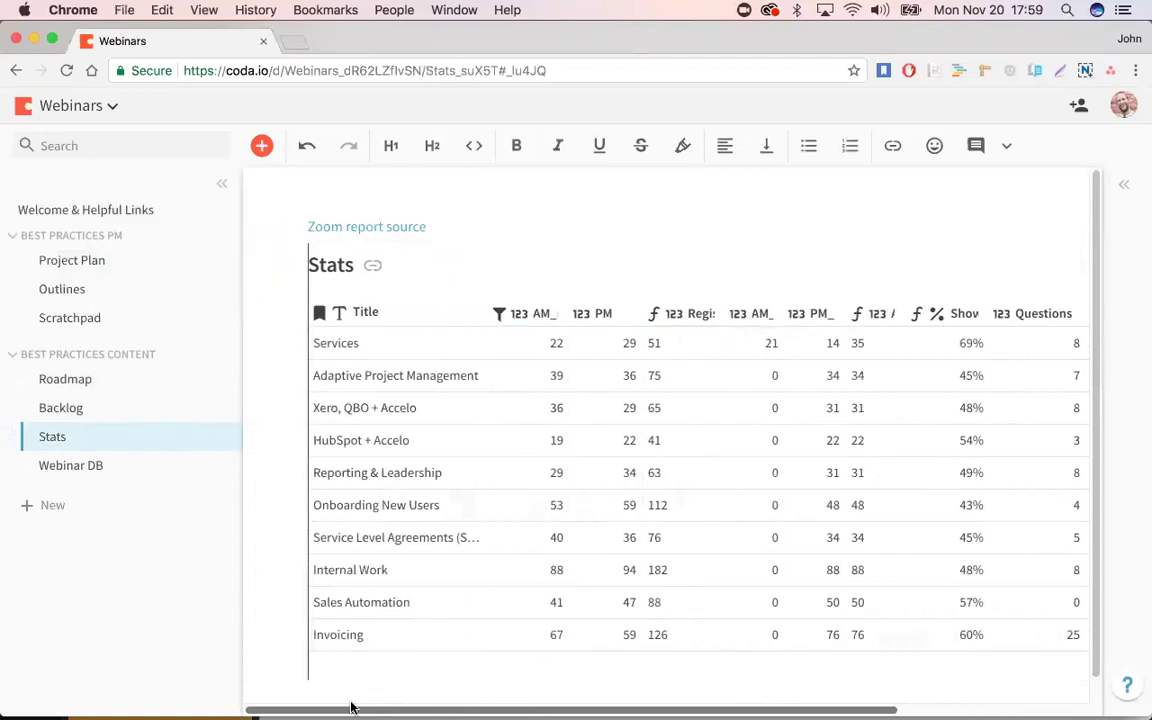